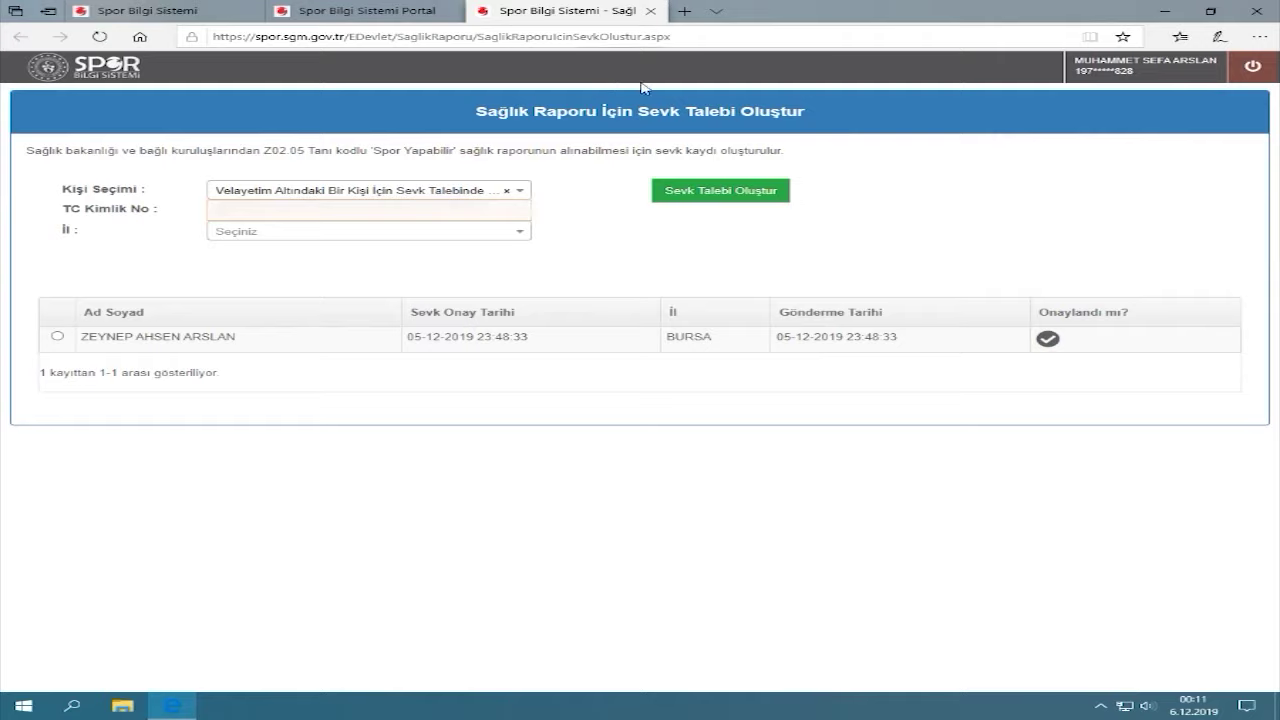
Close the health report referral page and enter SBS as school user under Okul Sporları, accepting the portal logout.
click(651, 11)
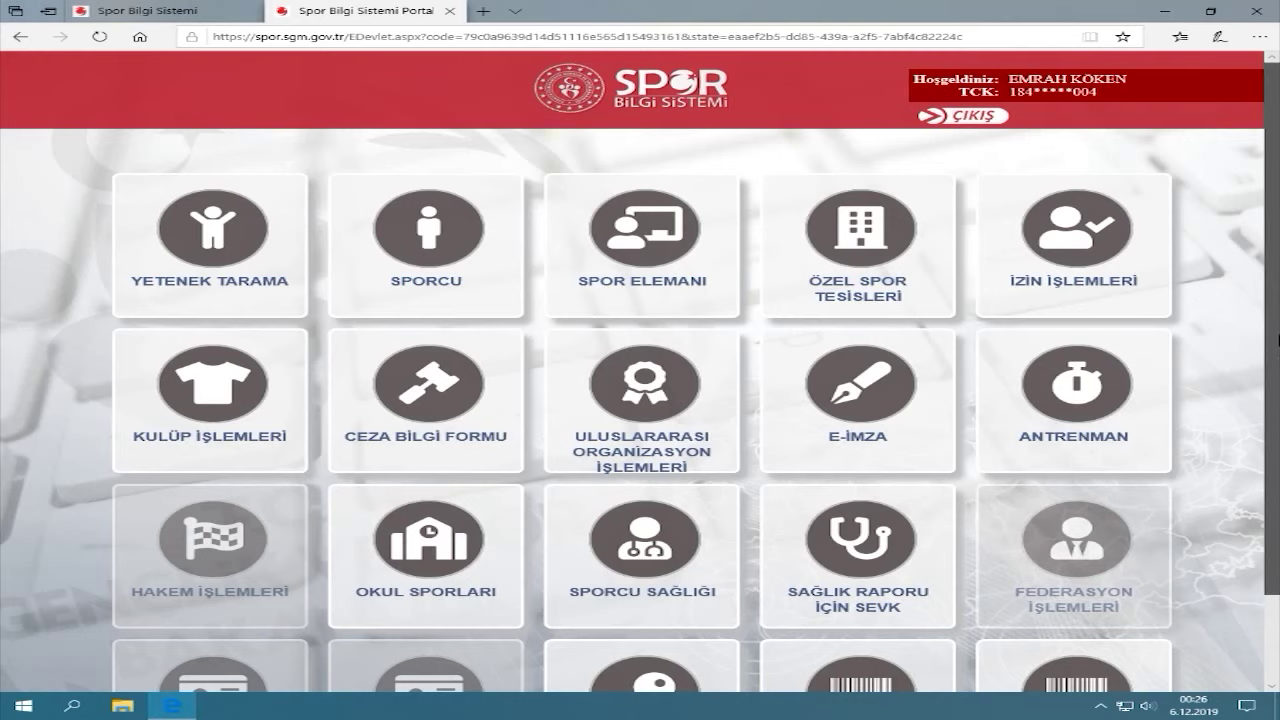
click(462, 576)
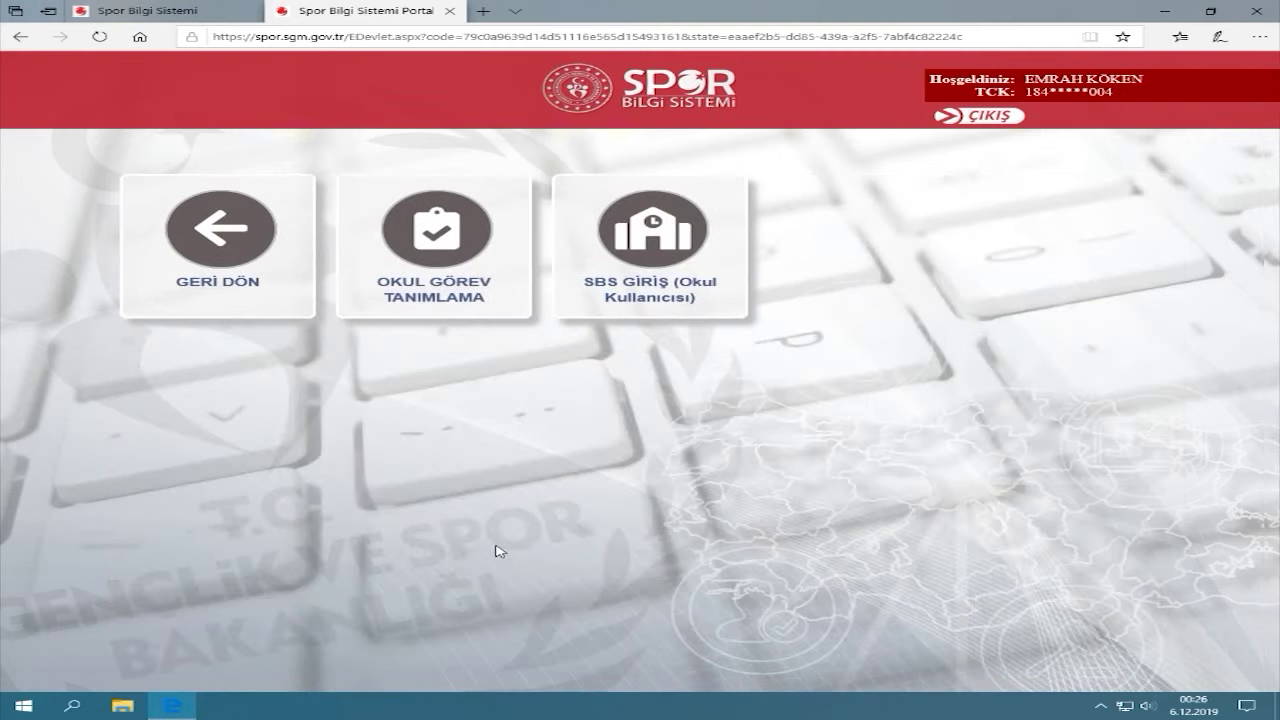
click(668, 292)
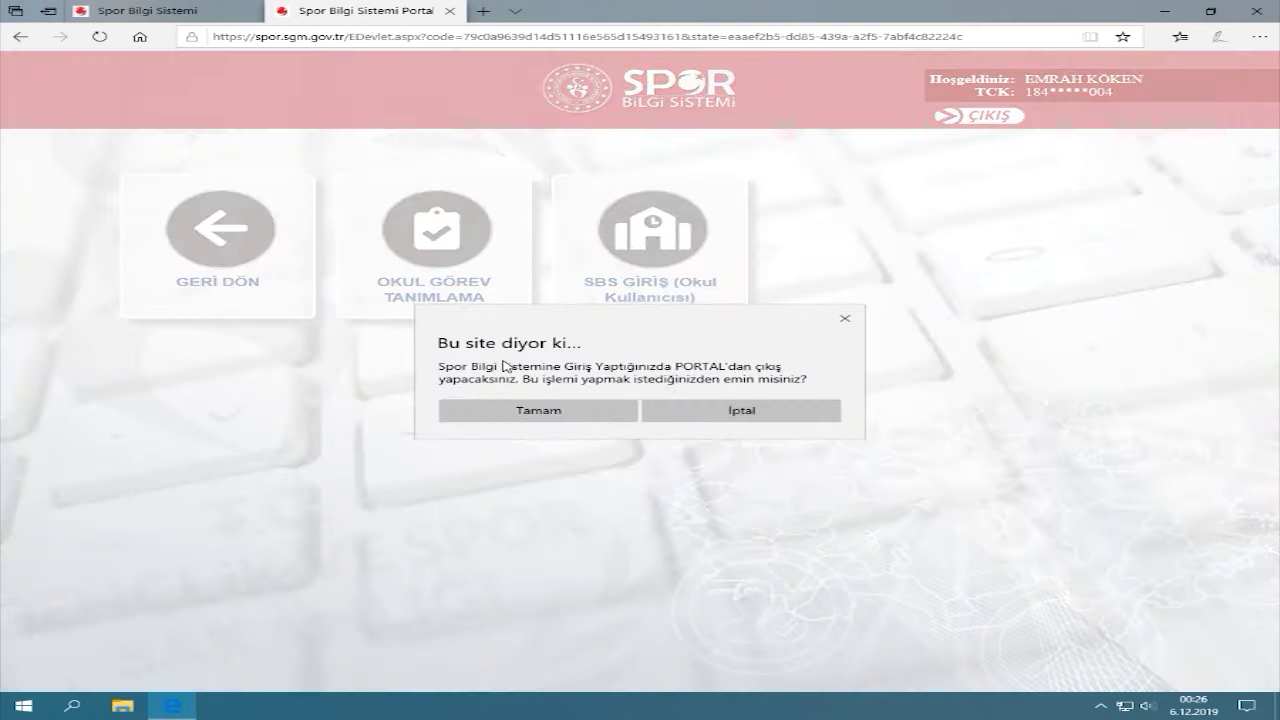
click(526, 414)
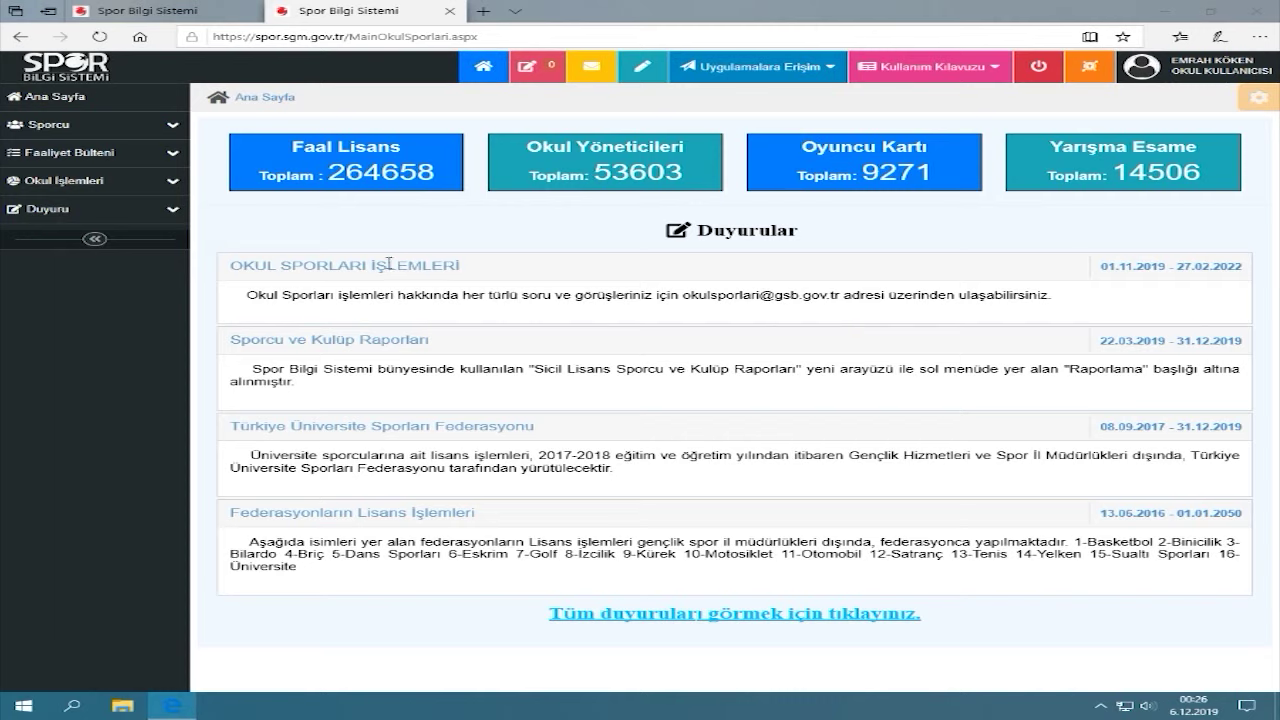
Open the form for adding a school team and choose 15 Temmuz Şehitleri Anadolu İmam Hatip Lisesi(A) as the school.
click(158, 186)
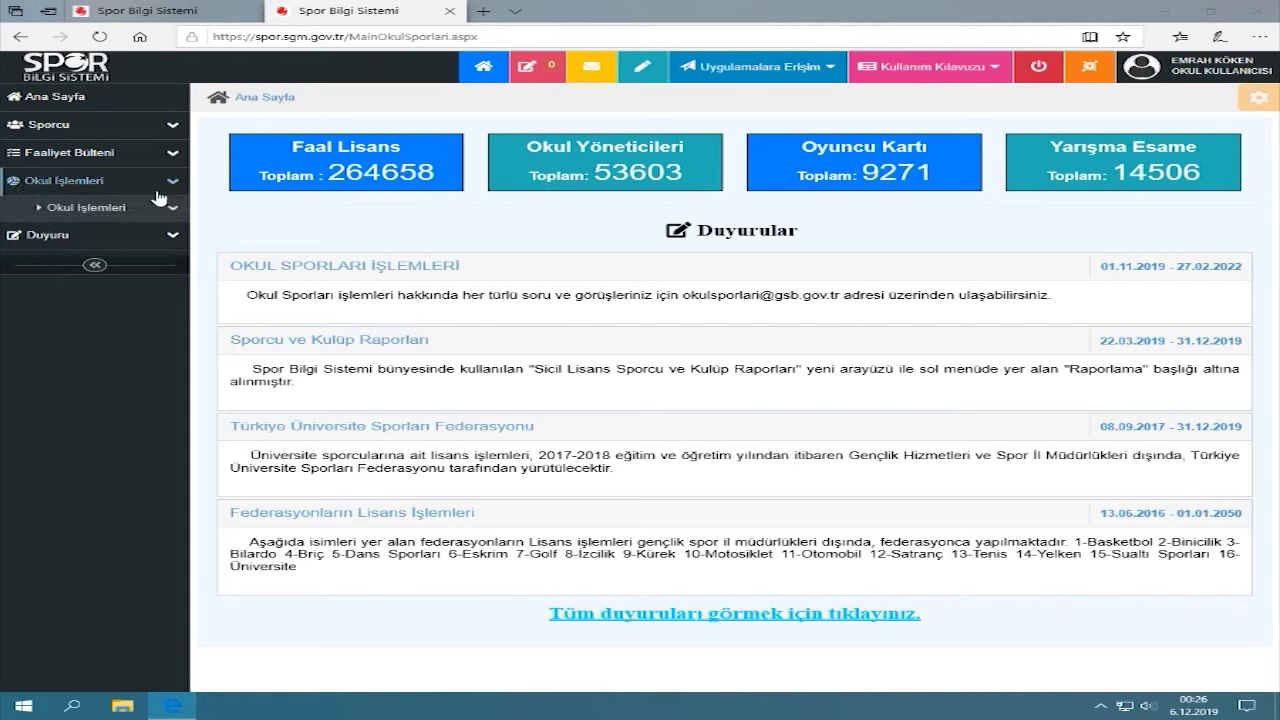
click(157, 208)
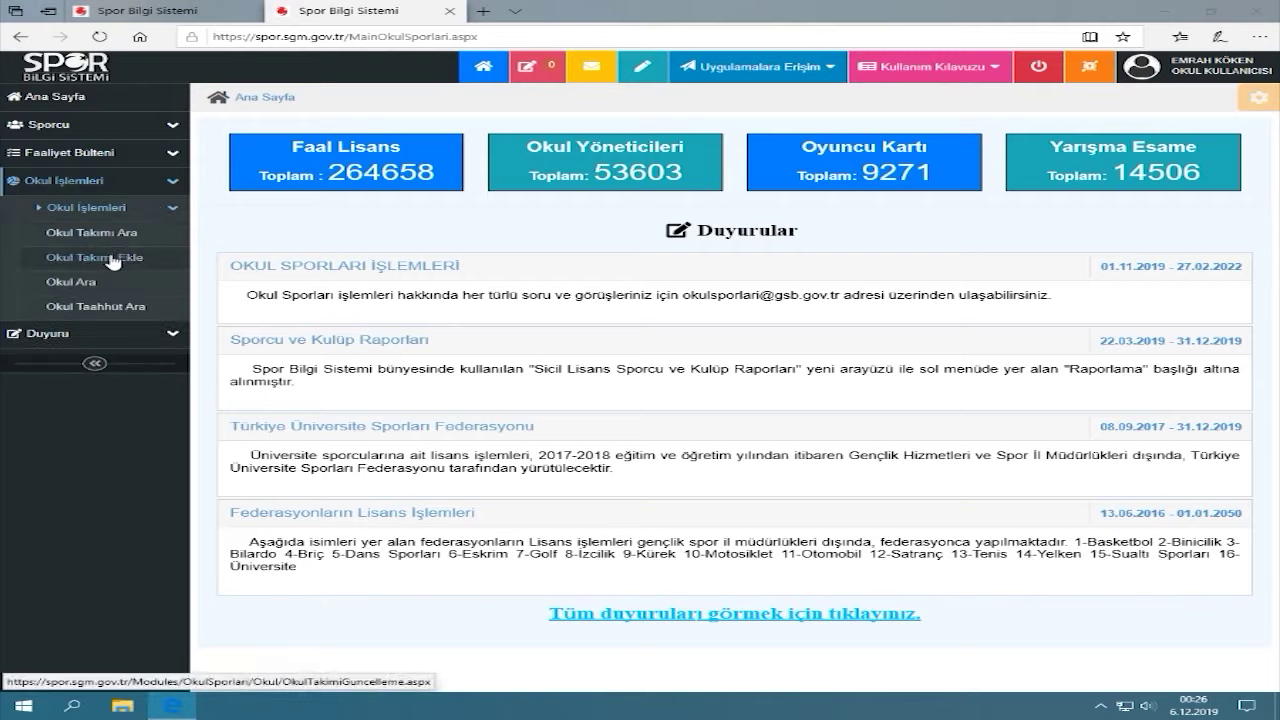
click(114, 260)
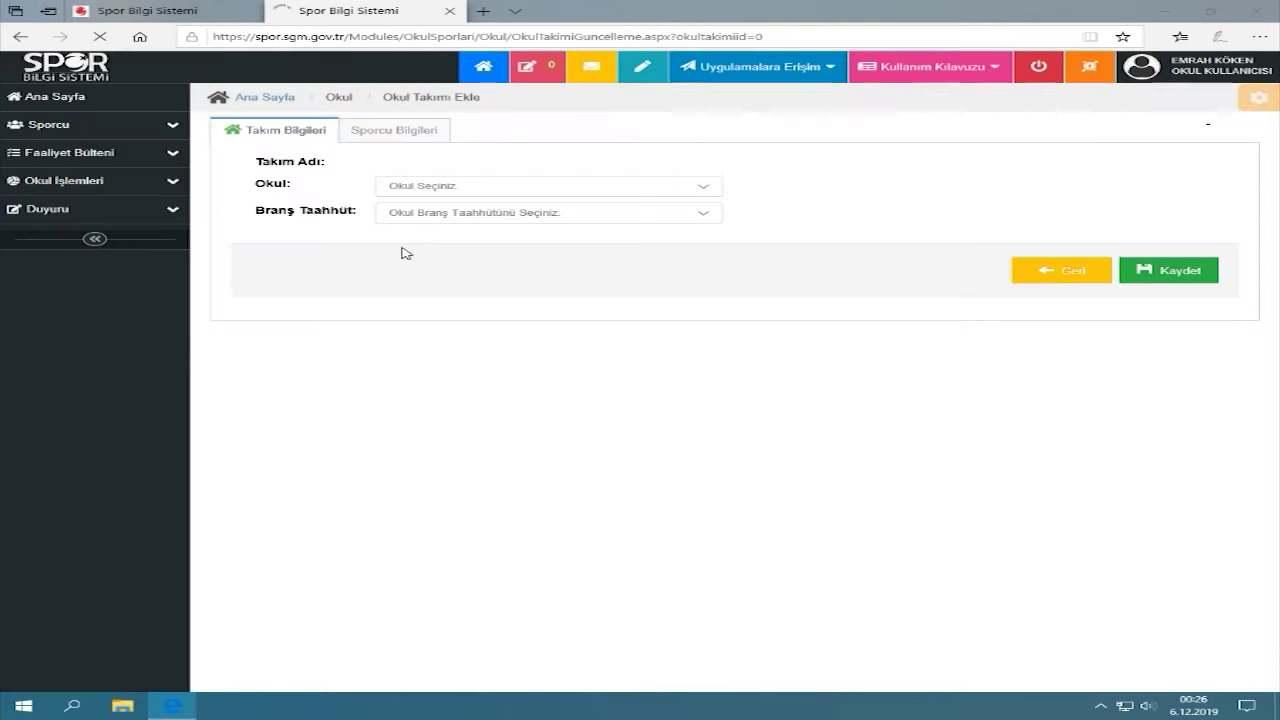
click(490, 188)
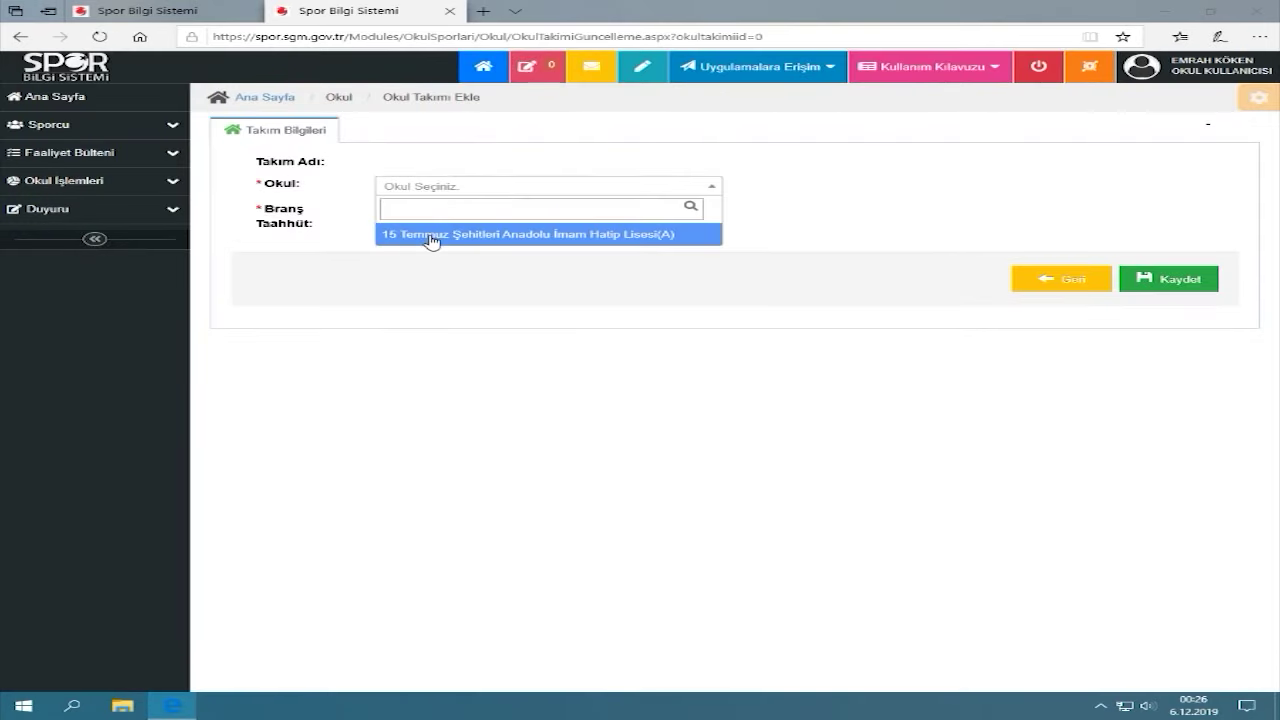
click(431, 238)
Check which branch commitments (Branş Taahhüt) can be chosen for the new school team.
click(534, 216)
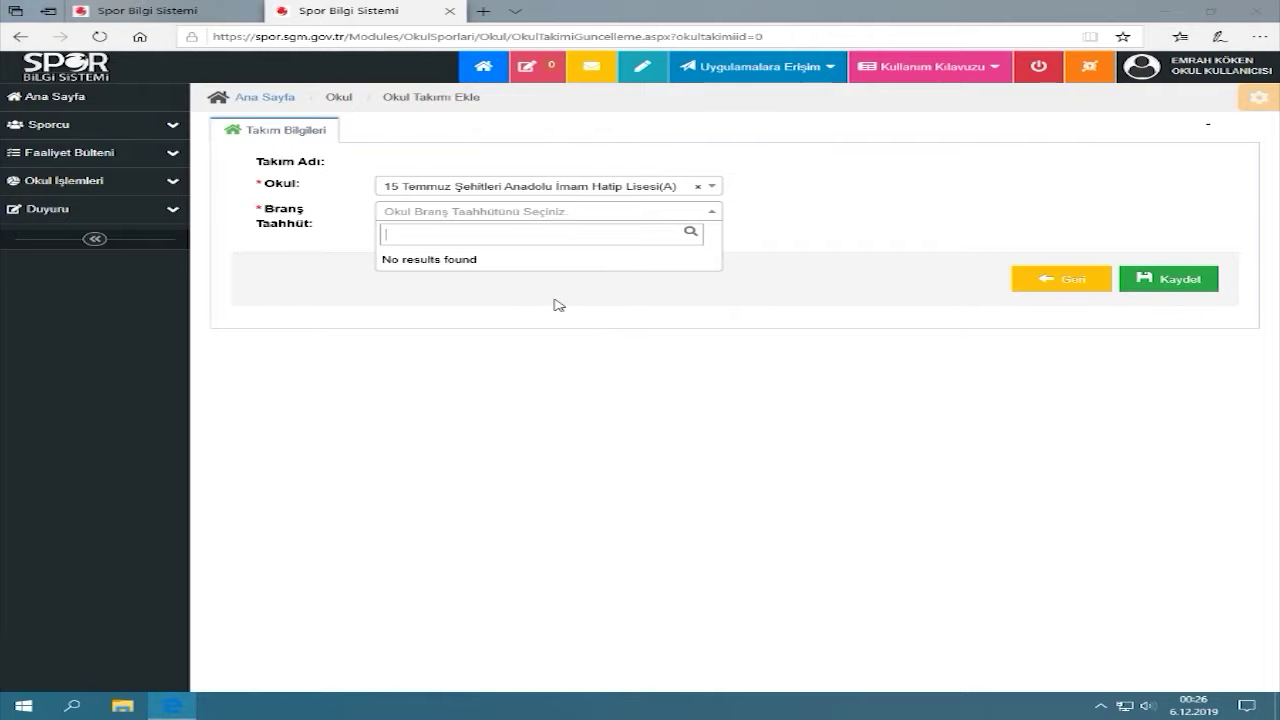
click(779, 223)
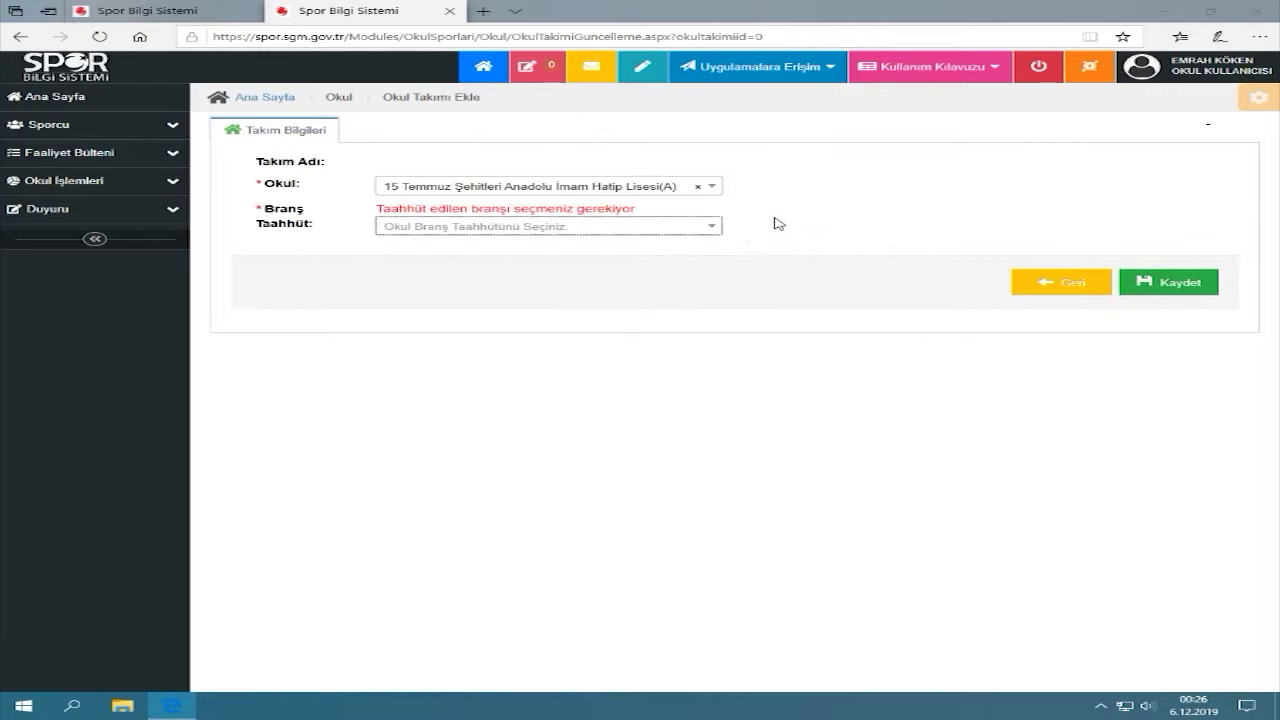
click(518, 226)
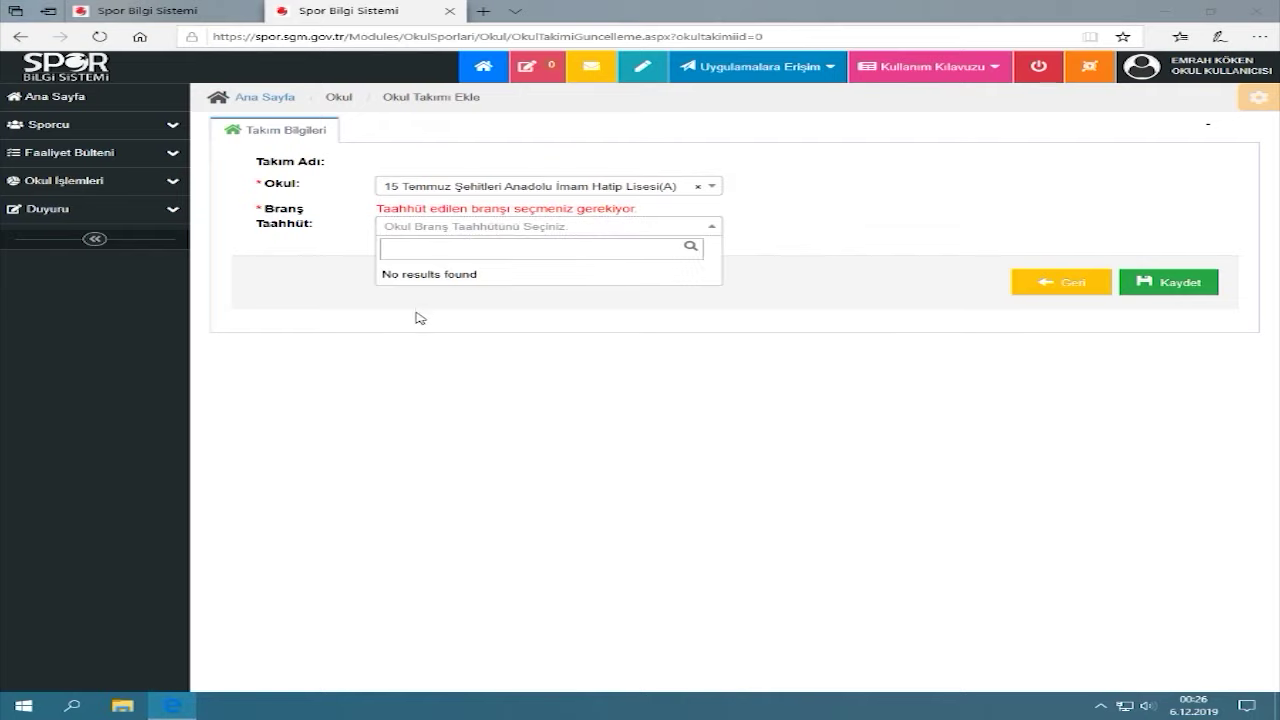
click(779, 227)
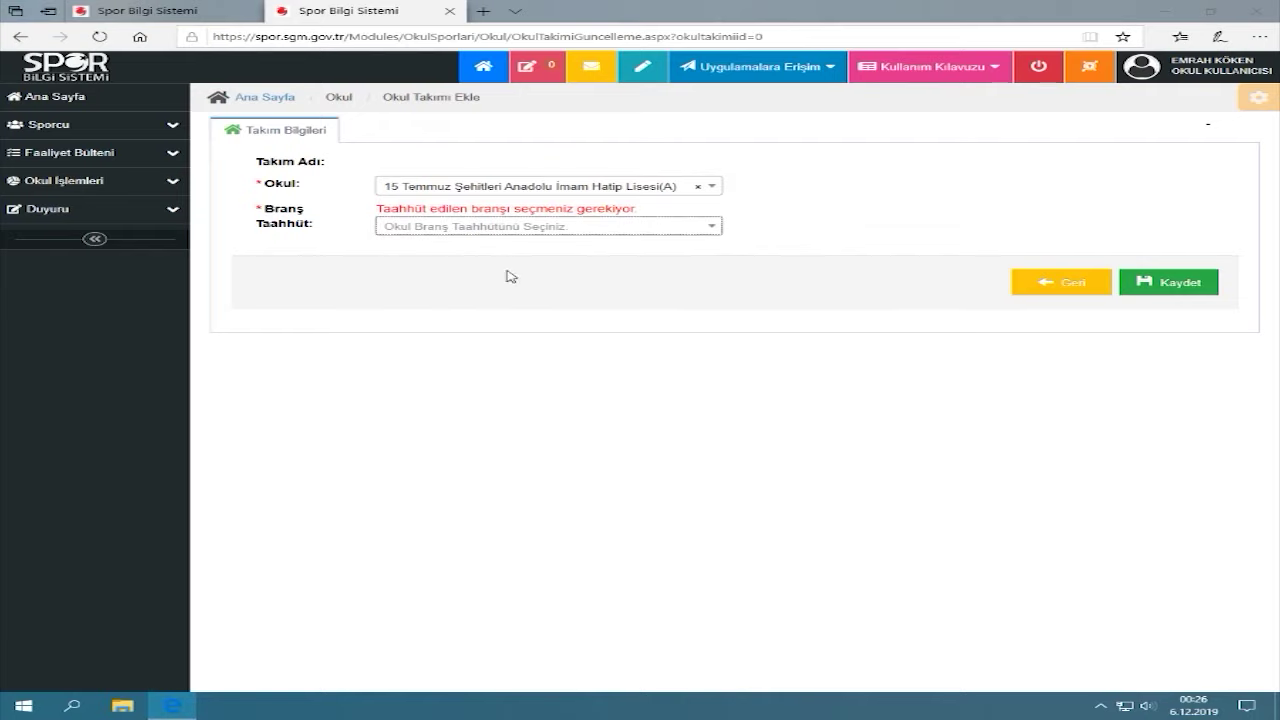
Go to the school search (Okul Ara) and open the record of 15 Temmuz Şehitleri Anadolu İmam Hatip Lisesi(A).
click(171, 182)
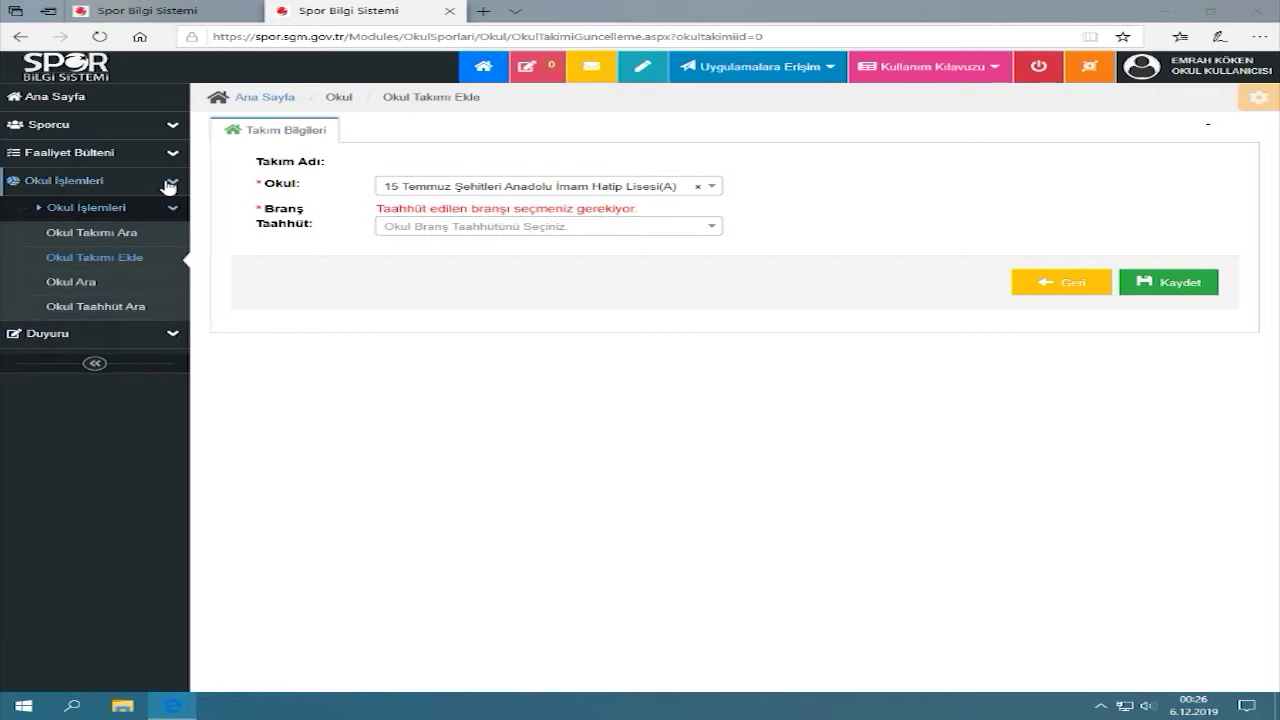
click(169, 184)
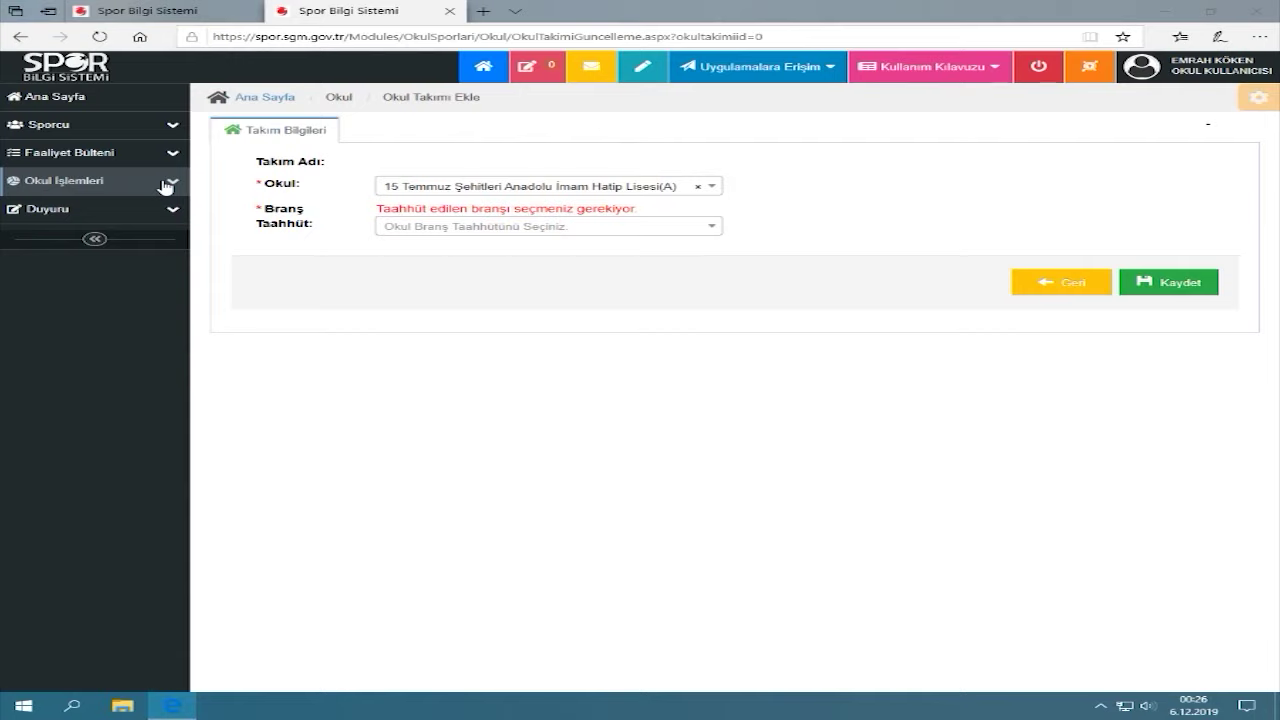
click(168, 181)
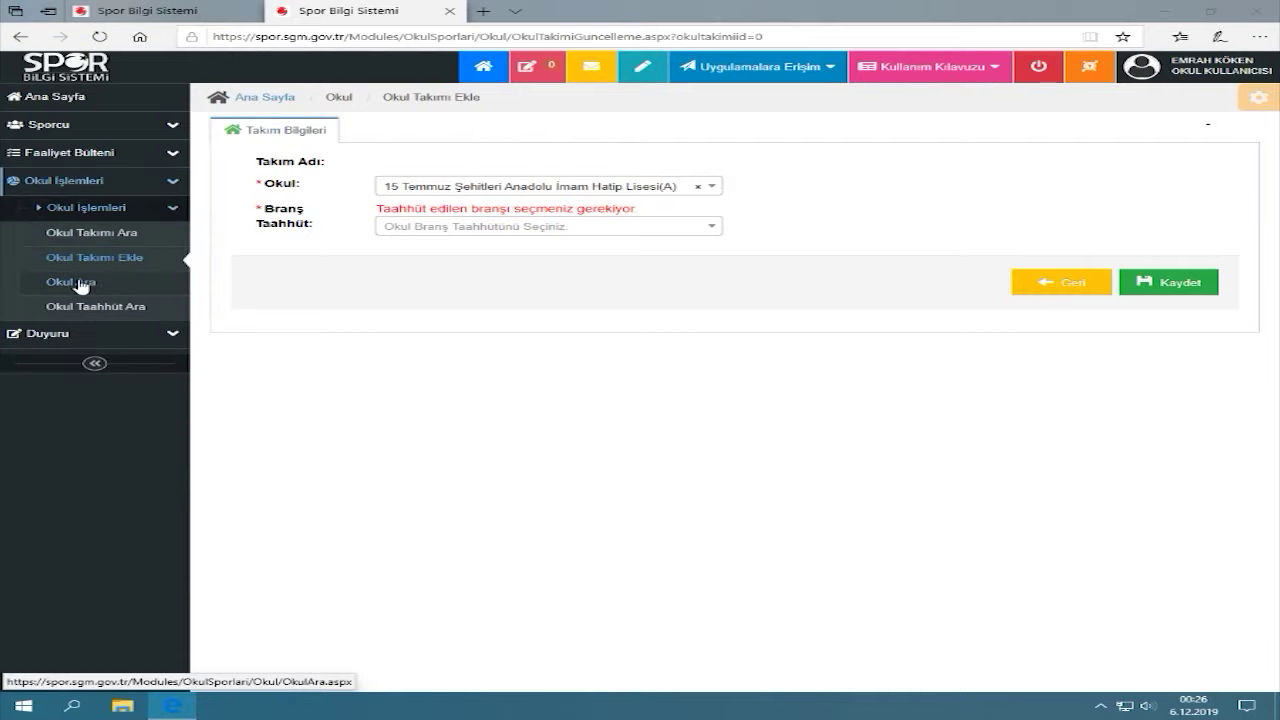
click(80, 284)
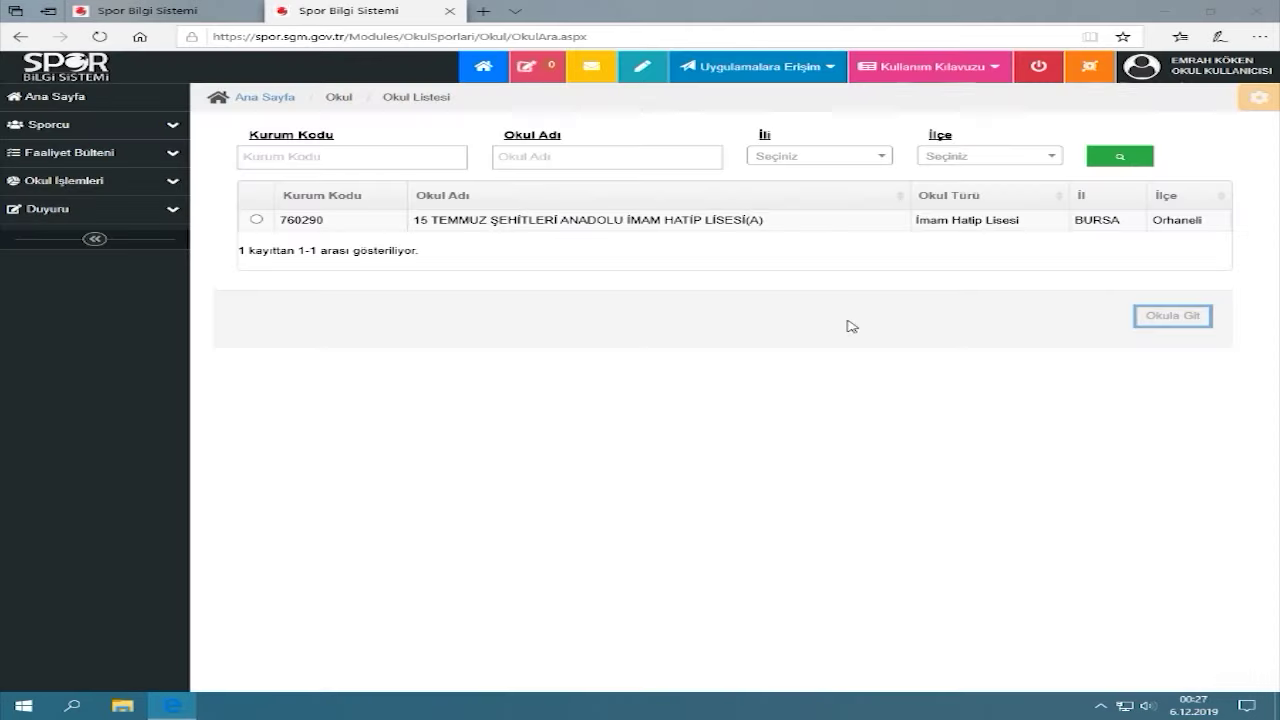
click(256, 219)
click(1180, 320)
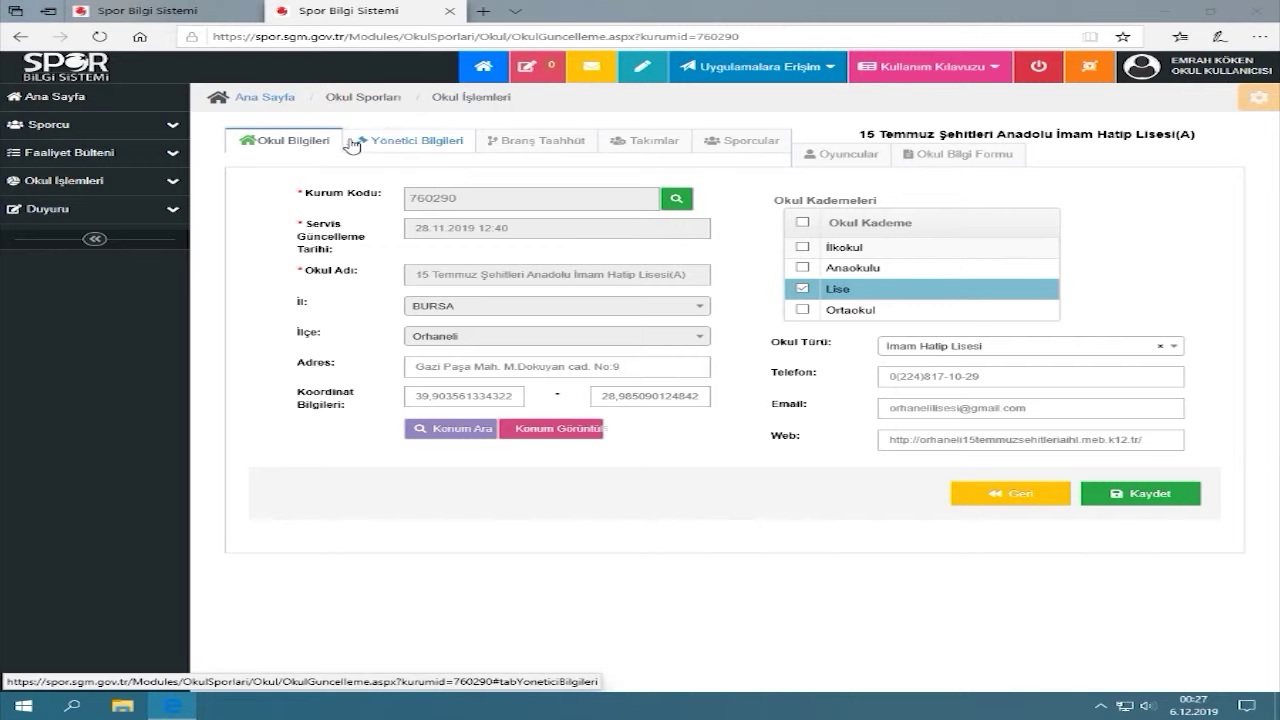
Show the school's manager information (Yönetici Bilgileri) and open the Öğretmen (MEB) entry for editing.
click(410, 143)
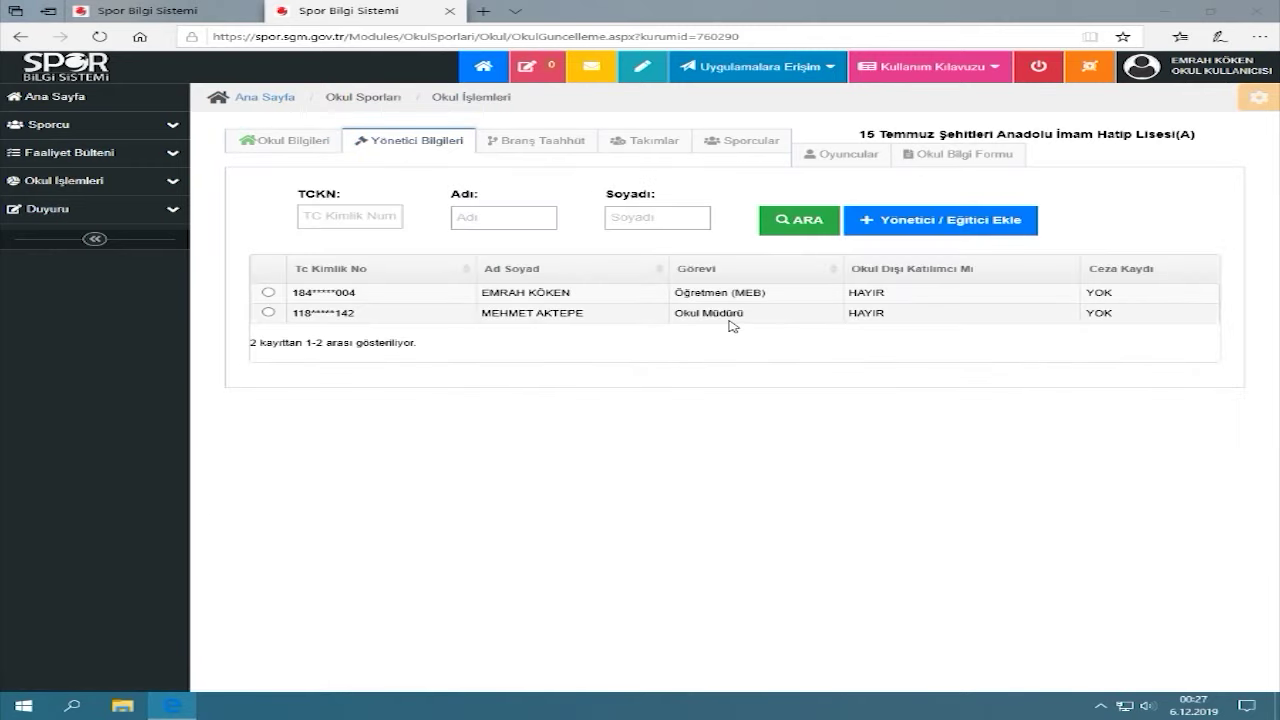
click(268, 293)
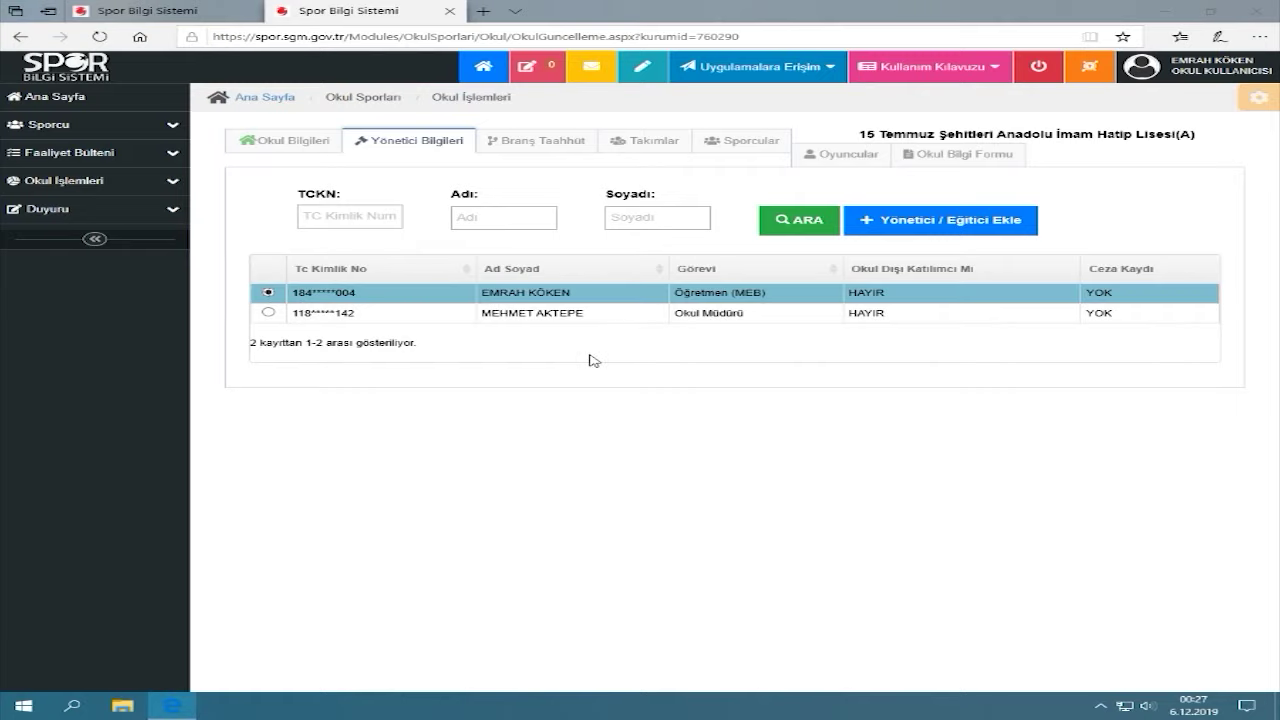
click(795, 221)
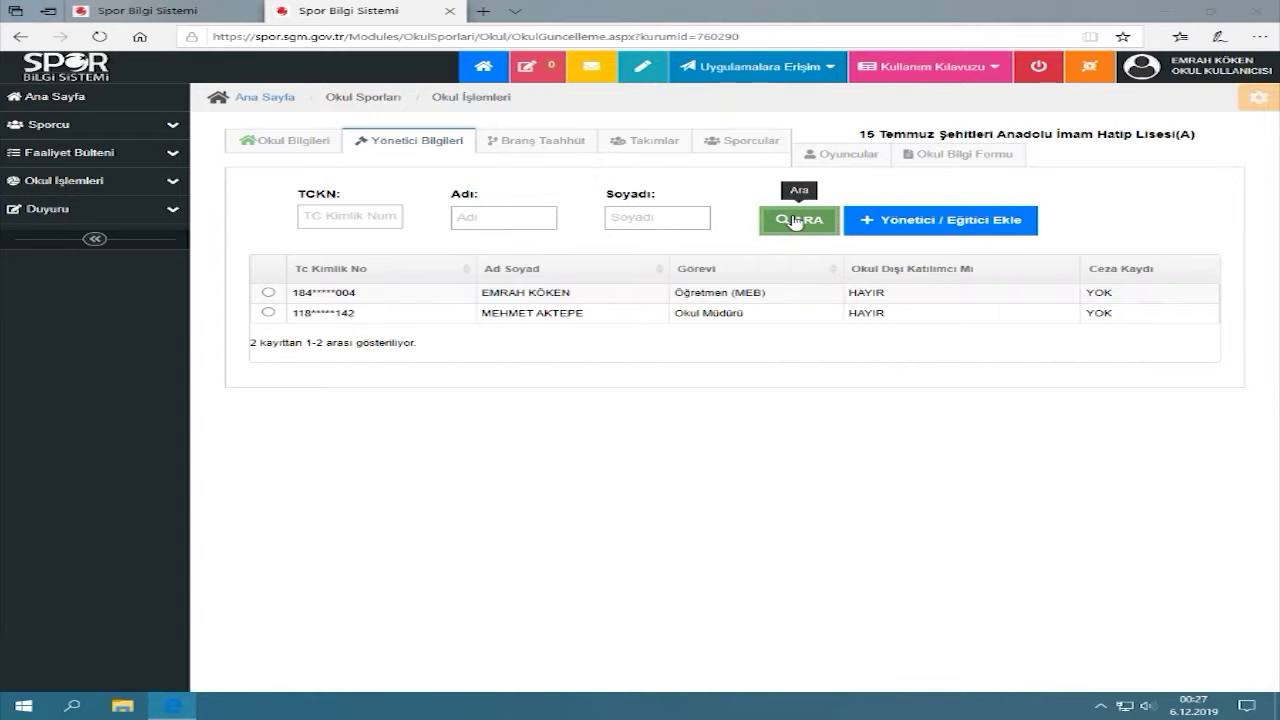
click(292, 292)
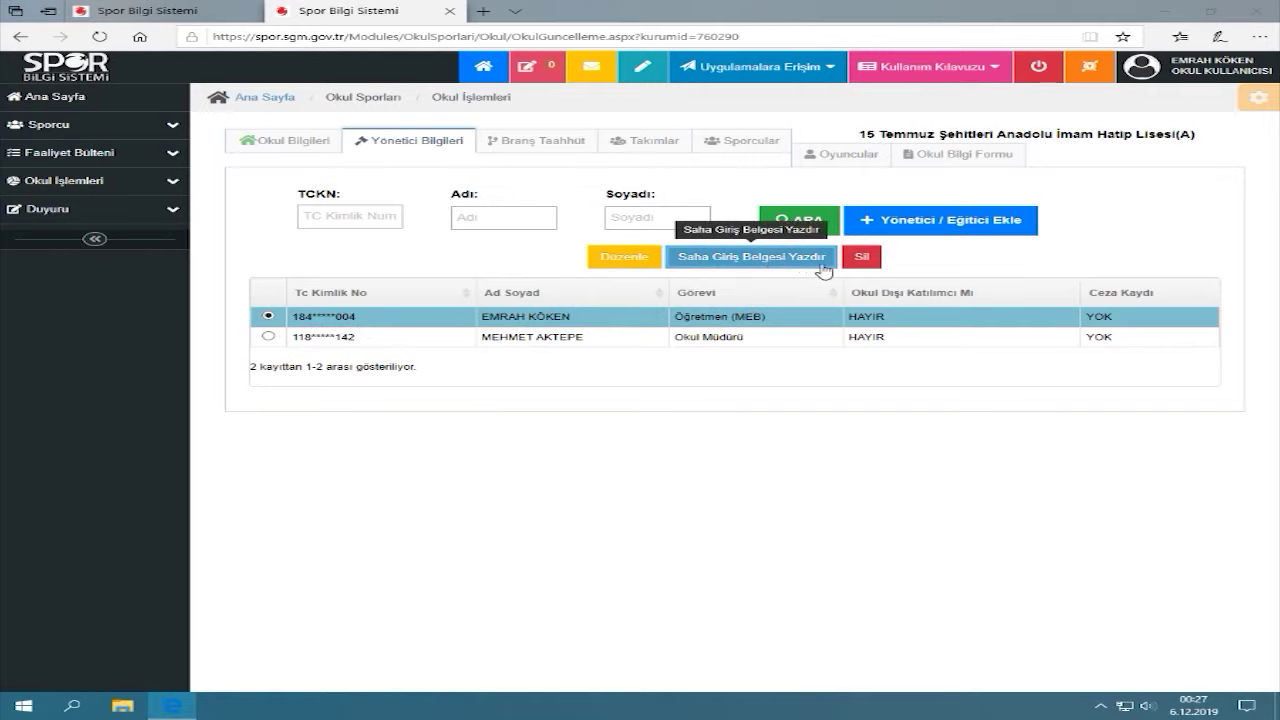
click(635, 263)
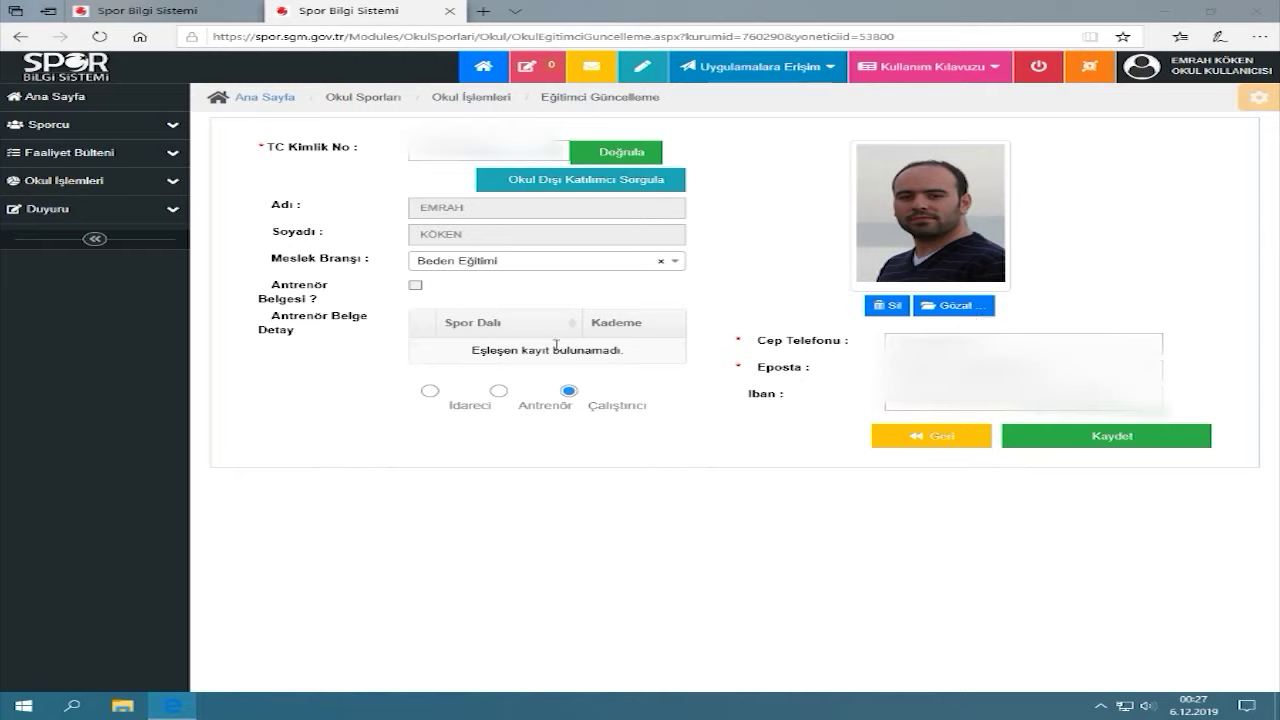
Review the Meslek Branşı options in the teacher's record and return to the manager list without saving.
click(676, 265)
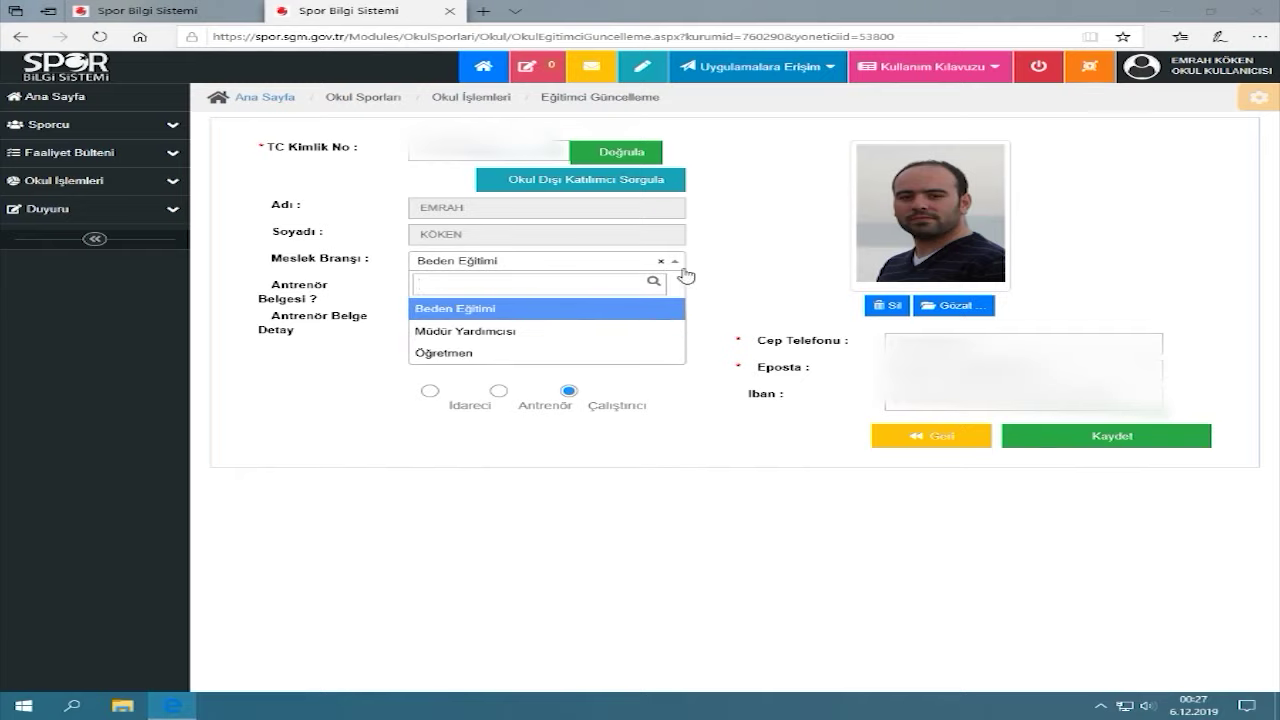
click(678, 262)
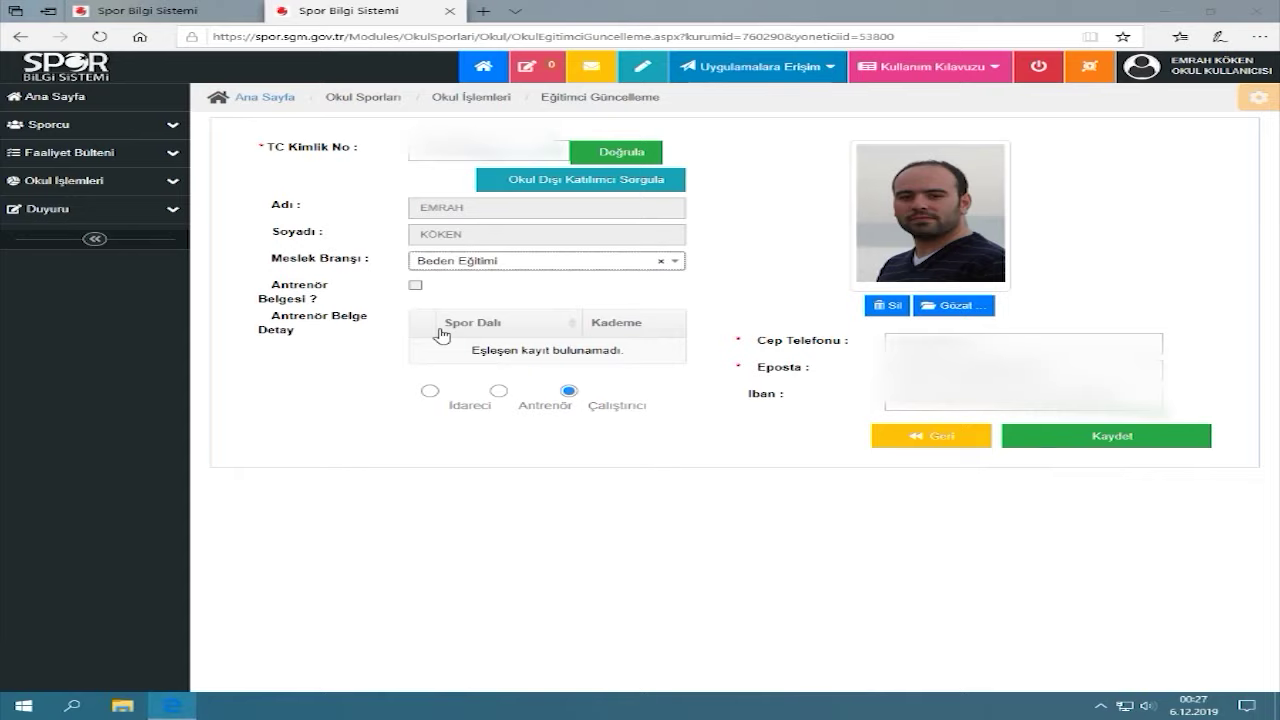
click(941, 434)
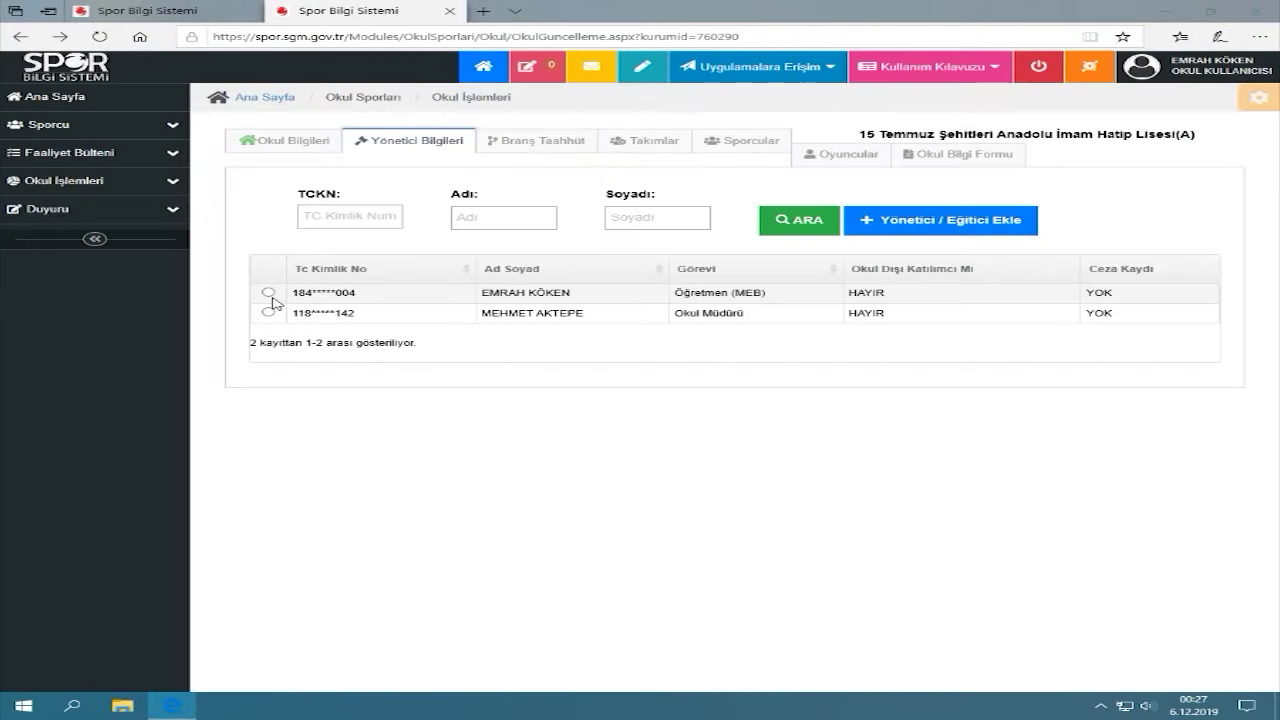
View the field entry card (Saha Giriş Belgesi) of the Öğretmen (MEB) entry, allowing the pop-up once, and close it.
click(269, 294)
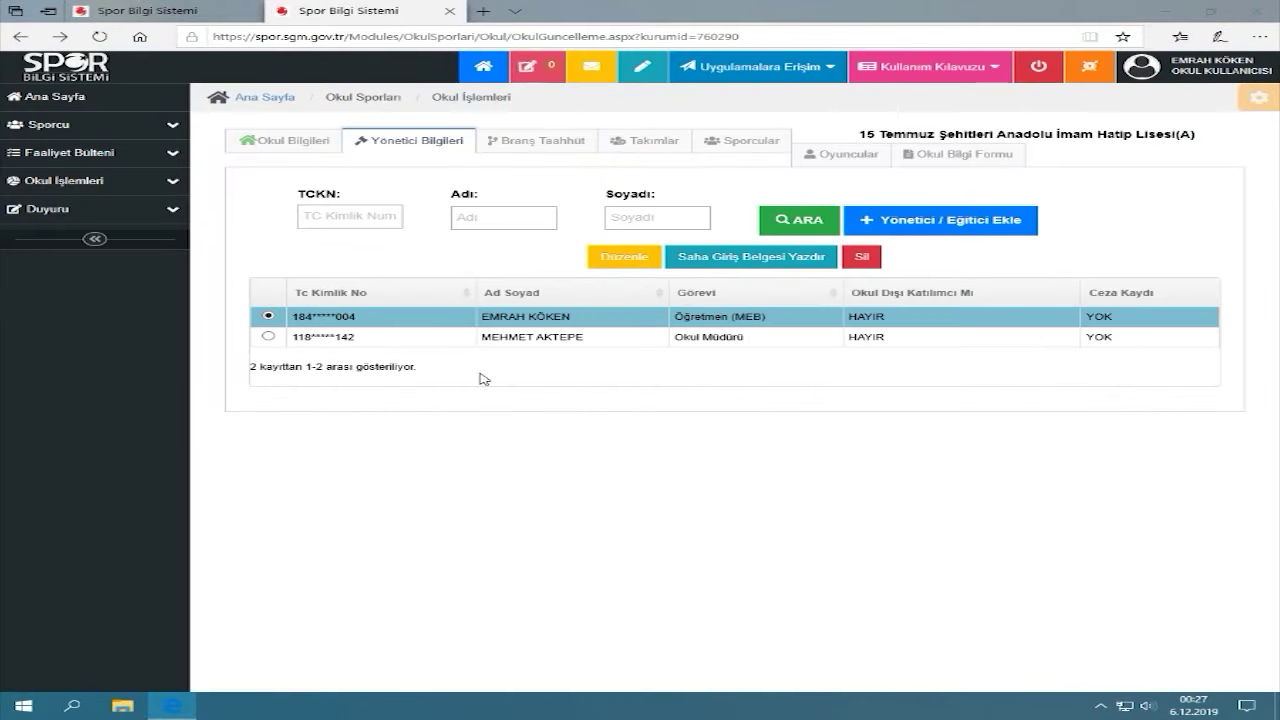
click(742, 262)
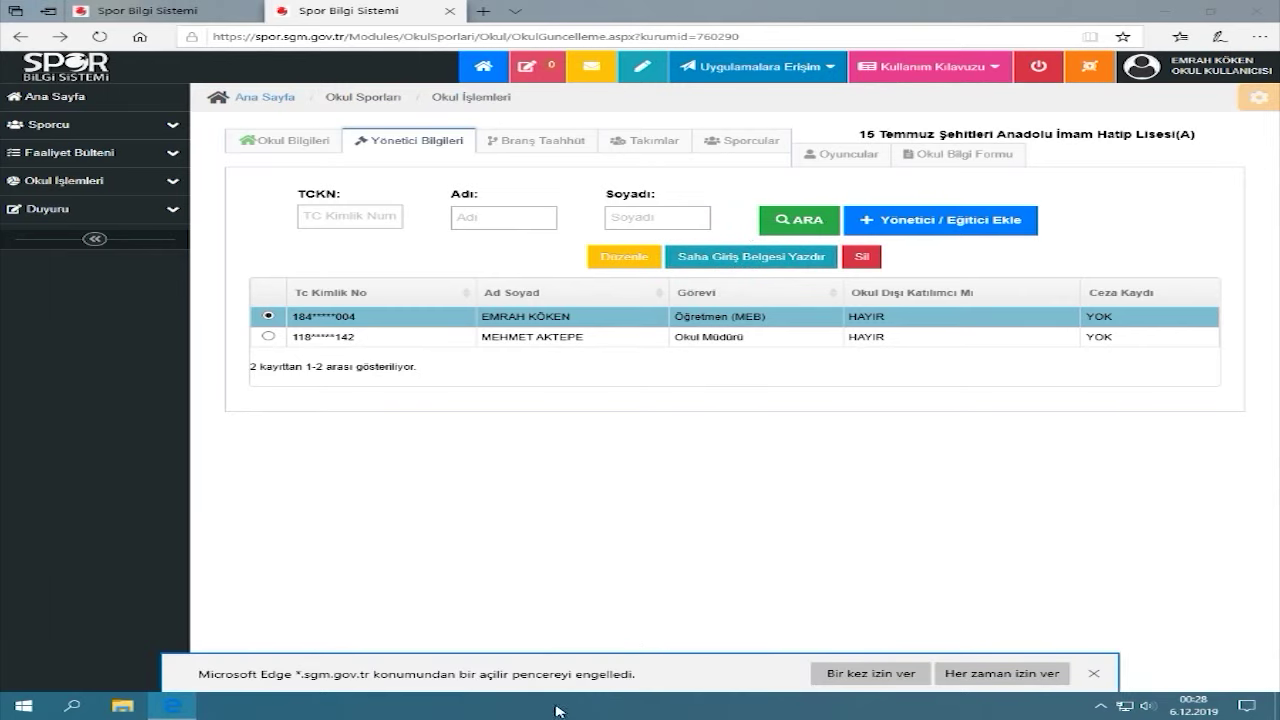
click(870, 674)
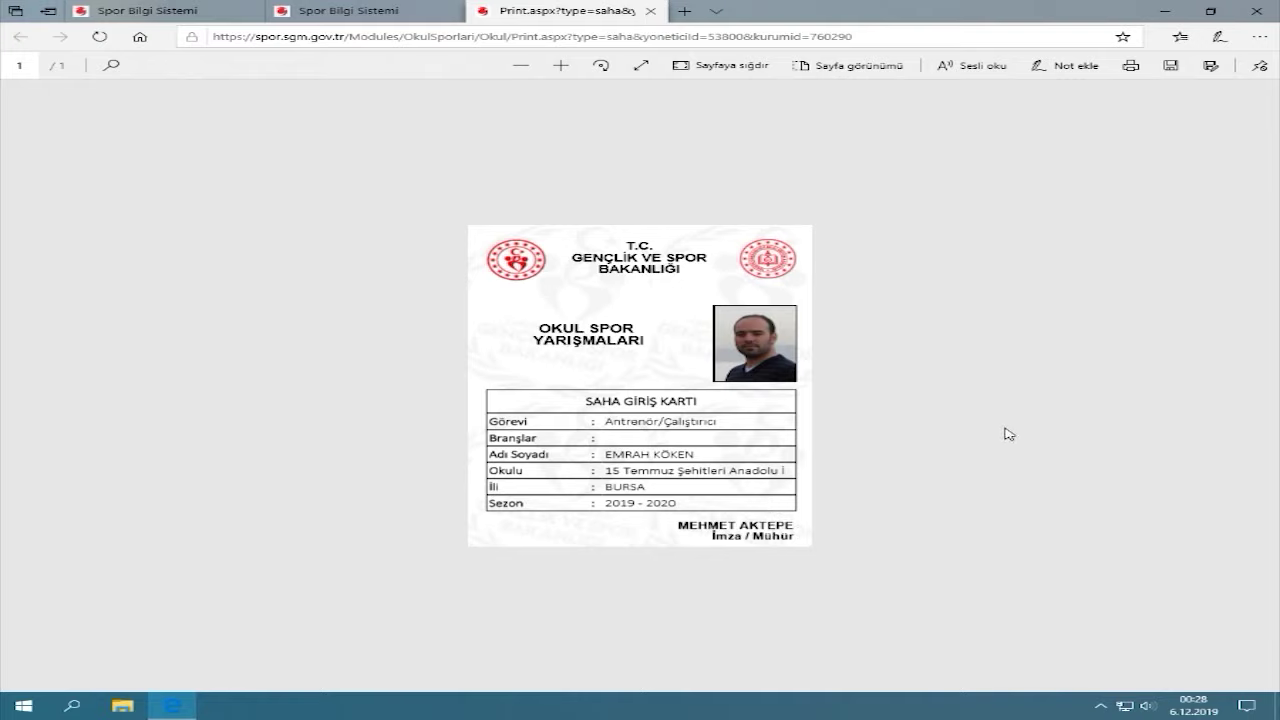
click(651, 13)
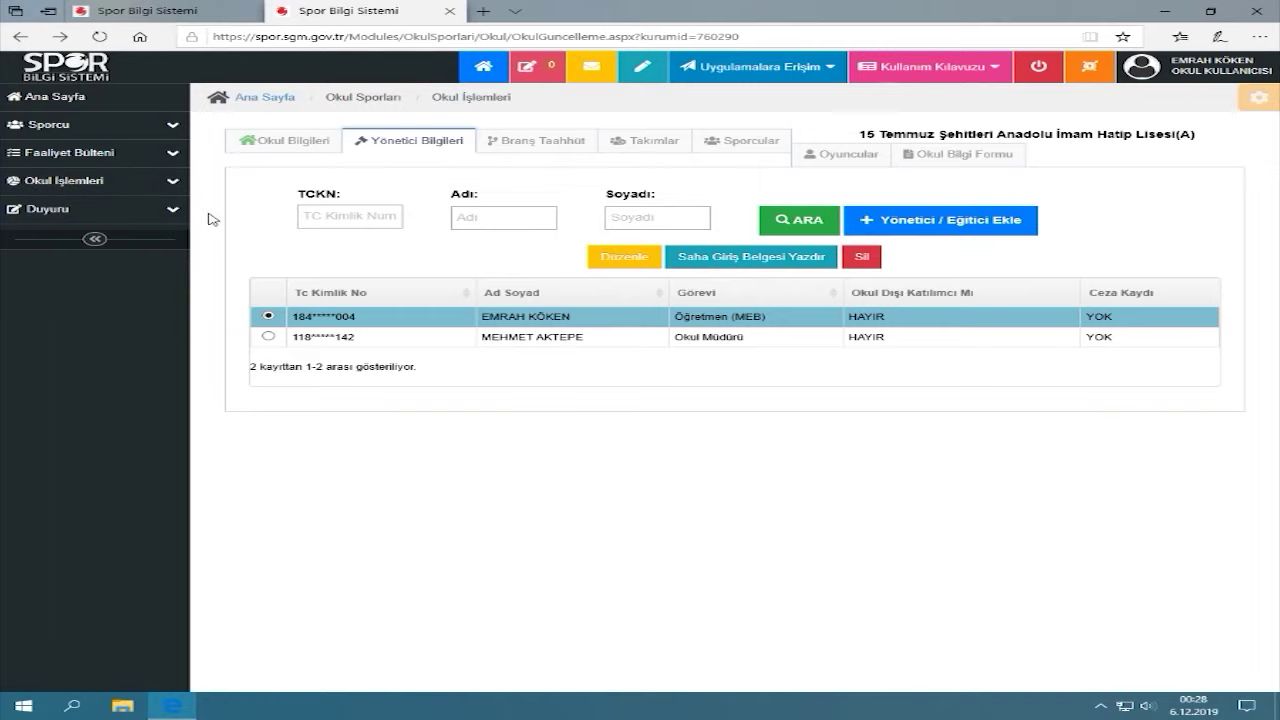
Open the competition list (Yarışma Listesi) and filter it by the sport FUTBOL FUTSAL.
click(172, 160)
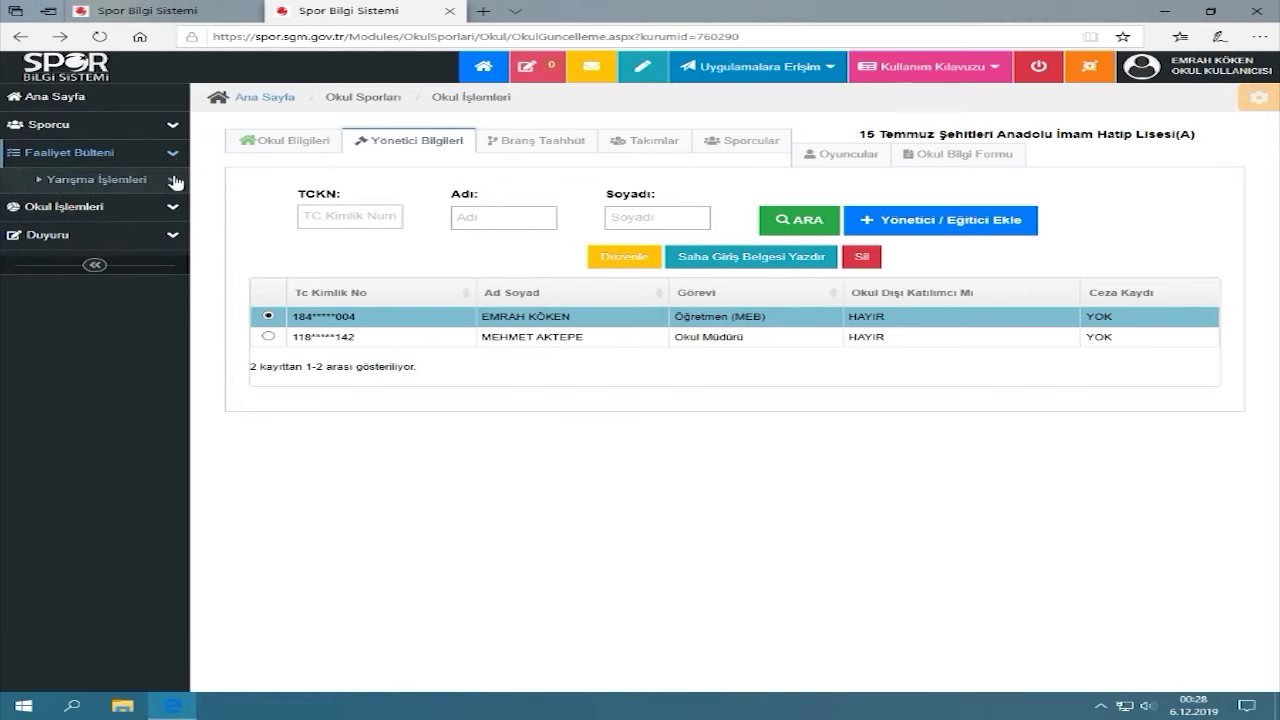
click(176, 182)
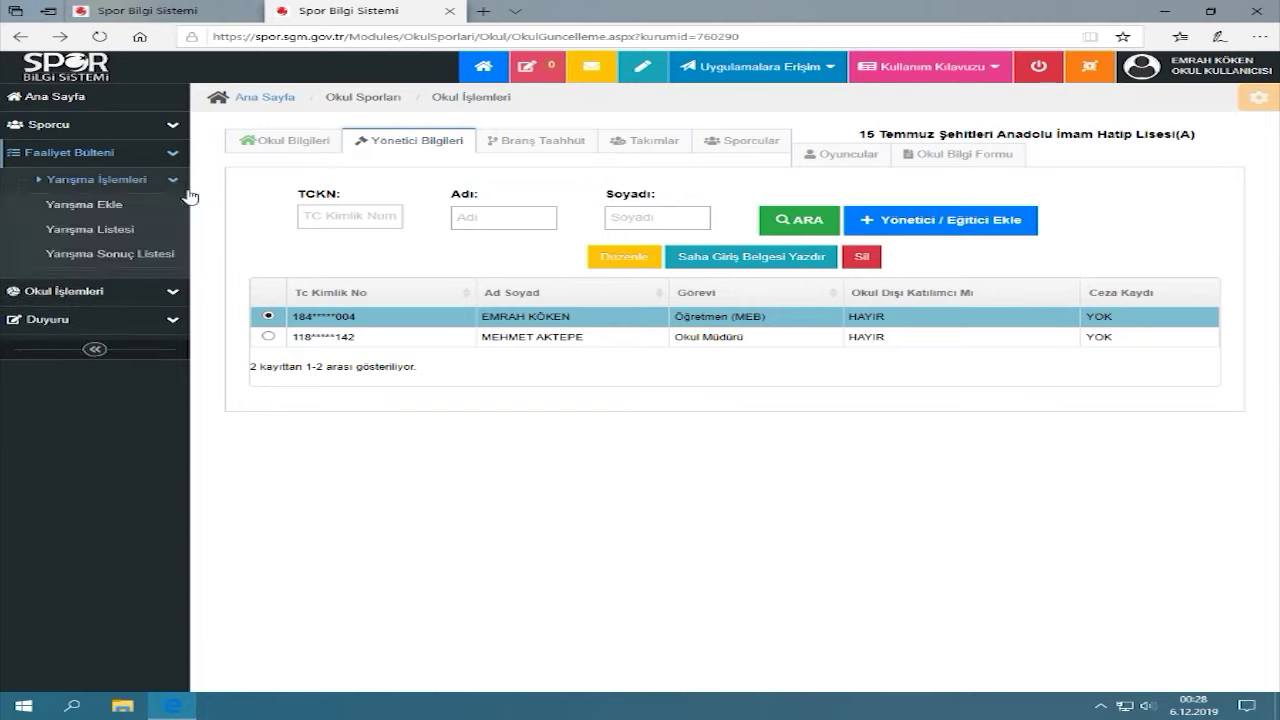
click(100, 232)
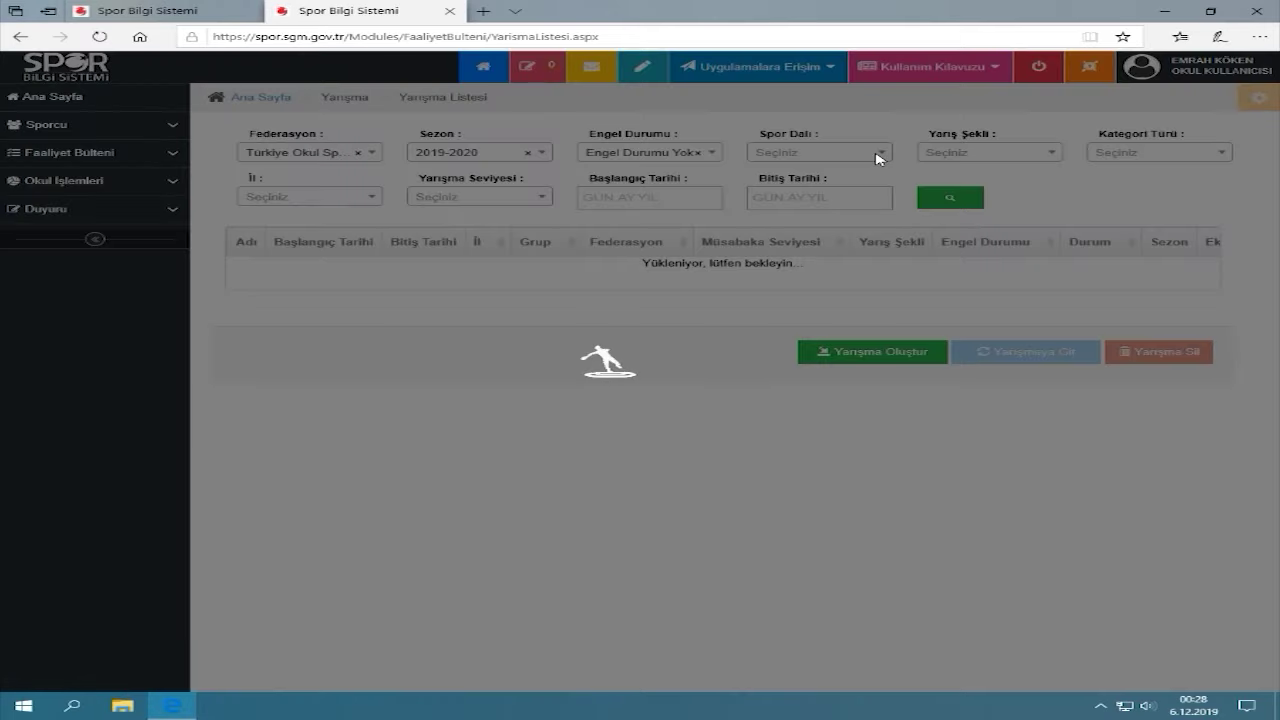
click(877, 158)
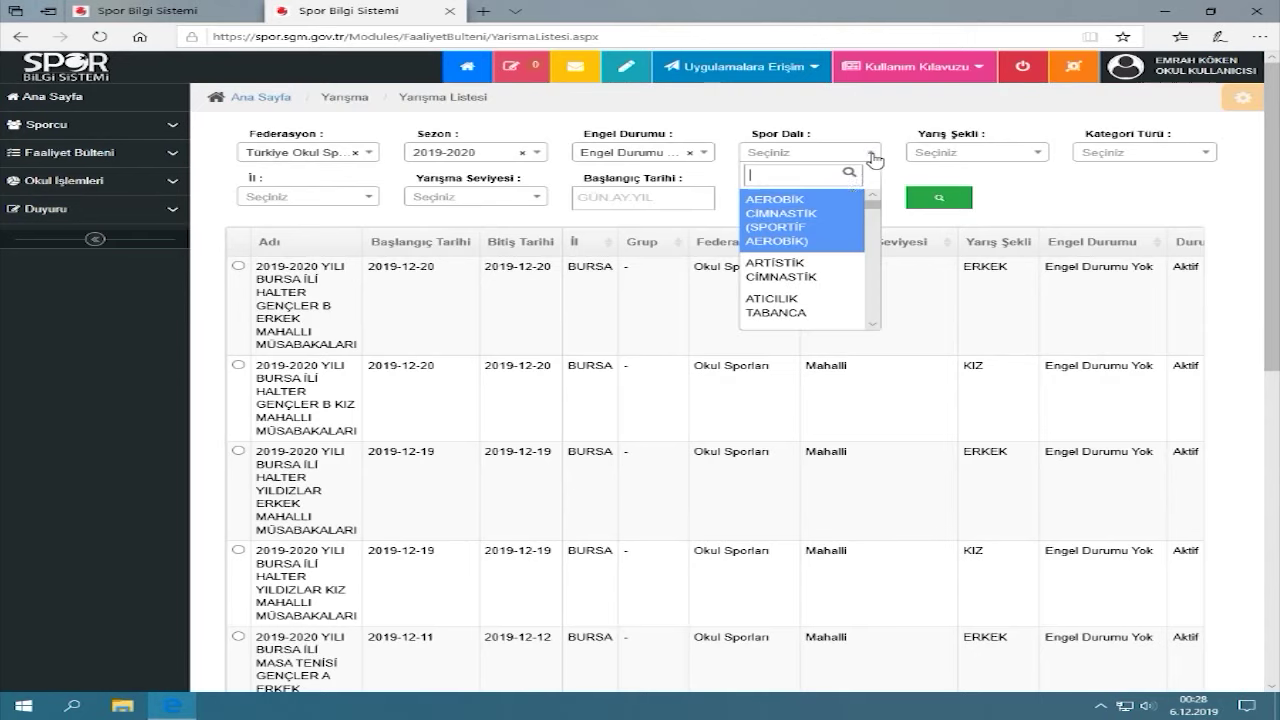
scroll(805, 278, down, 1)
scroll(805, 278, down, 5)
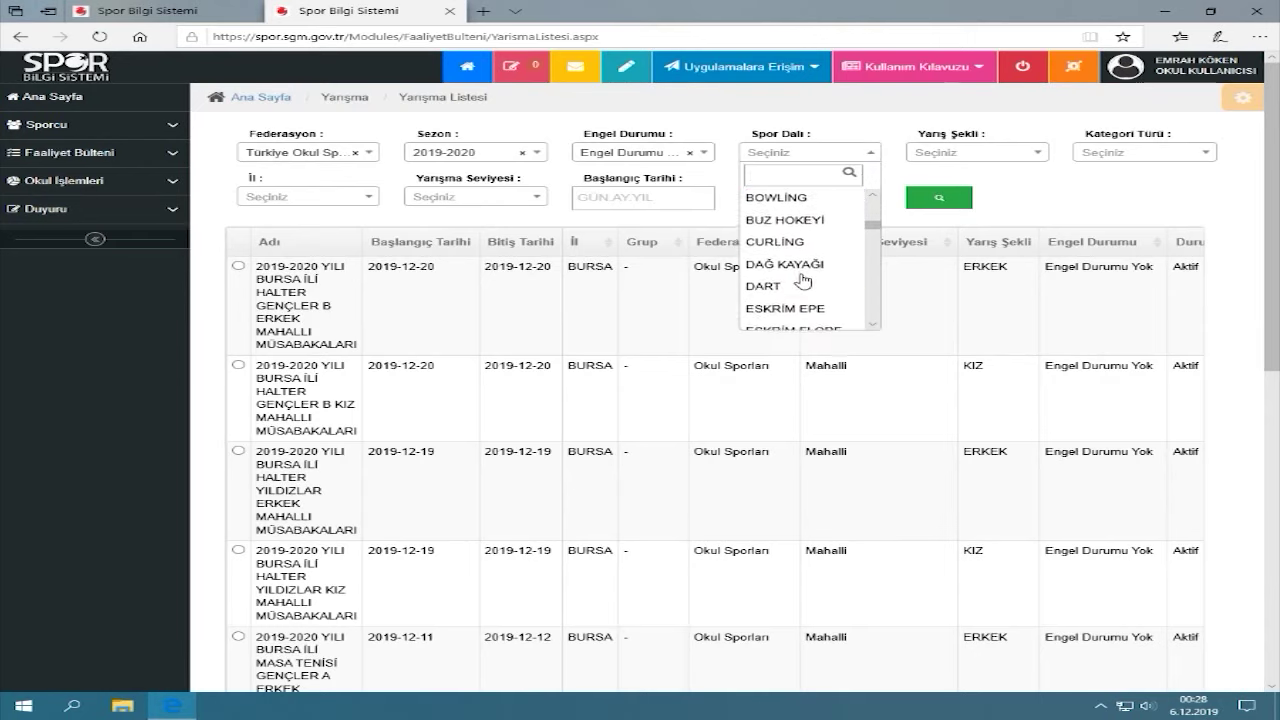
scroll(800, 280, down, 1)
click(802, 278)
click(940, 196)
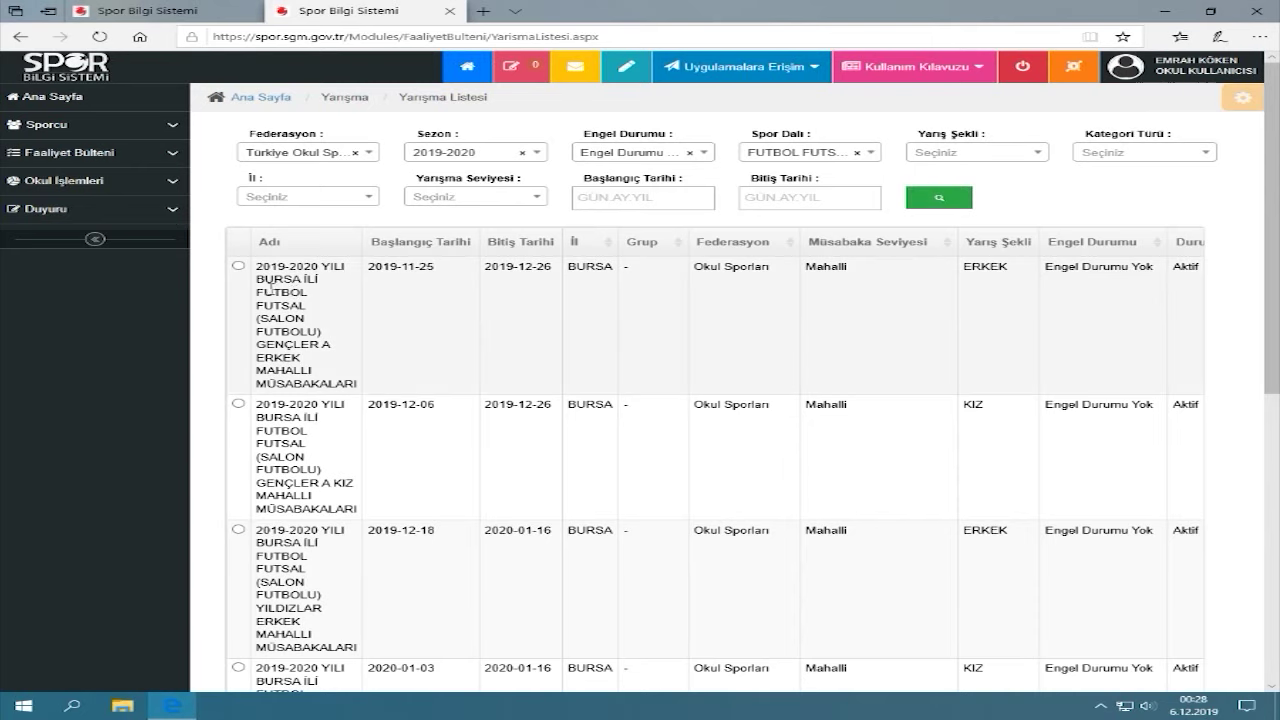
Select the 2019-2020 Bursa futsal GENÇLER A ERKEK MAHALLİ competition in the list and open its record.
click(248, 272)
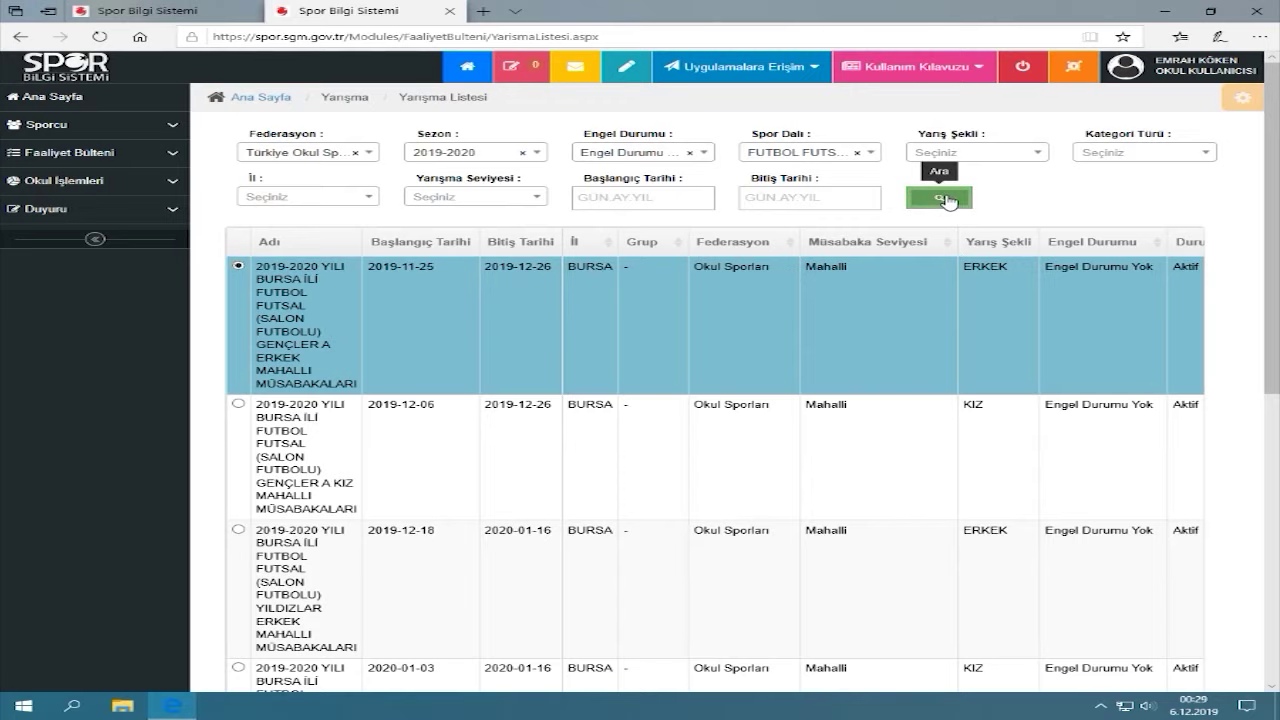
scroll(1000, 277, down, 5)
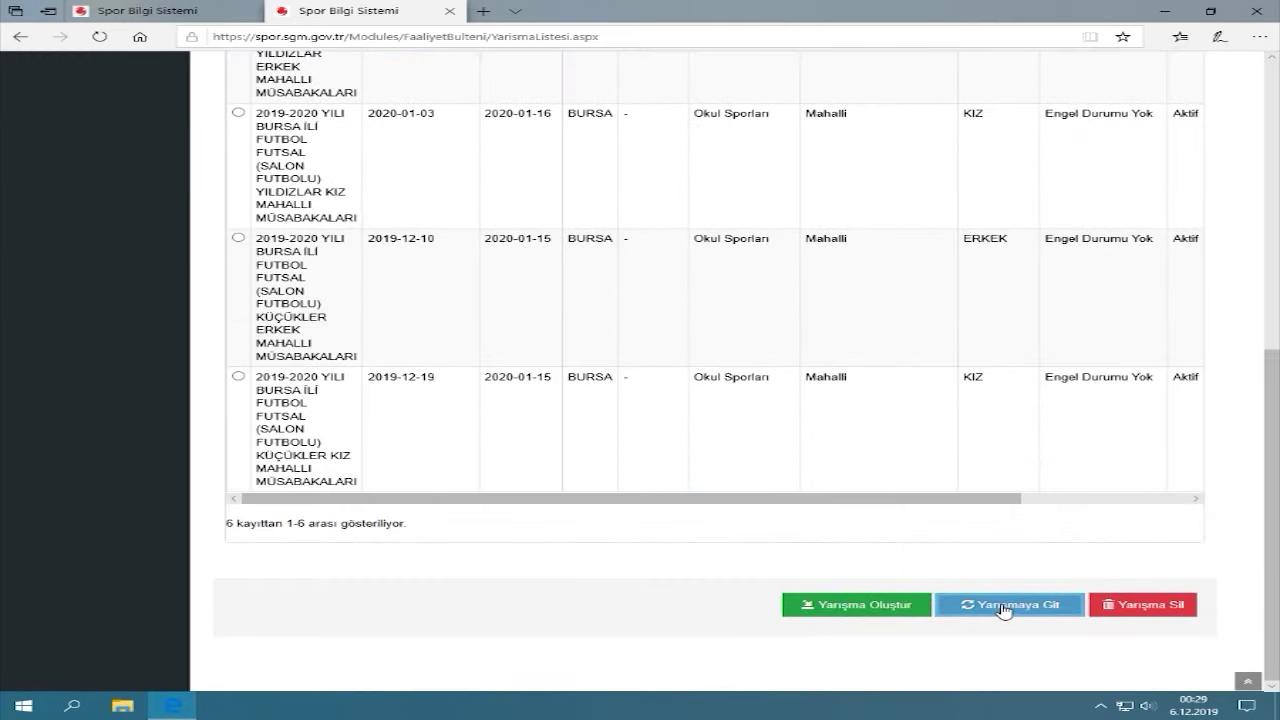
click(1003, 608)
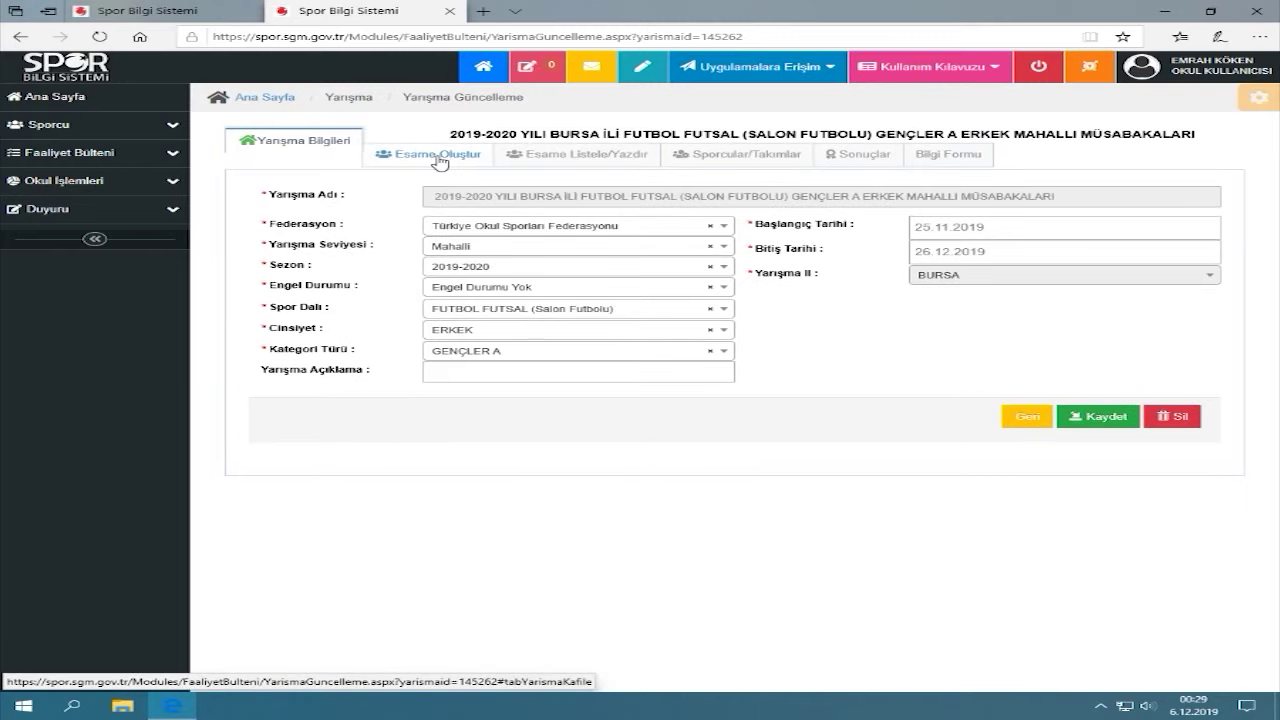
Start a new roster (Esame Oluştur) entry with Tür set to Takım and Katılımcı Tipi set to Sporcu.
click(438, 156)
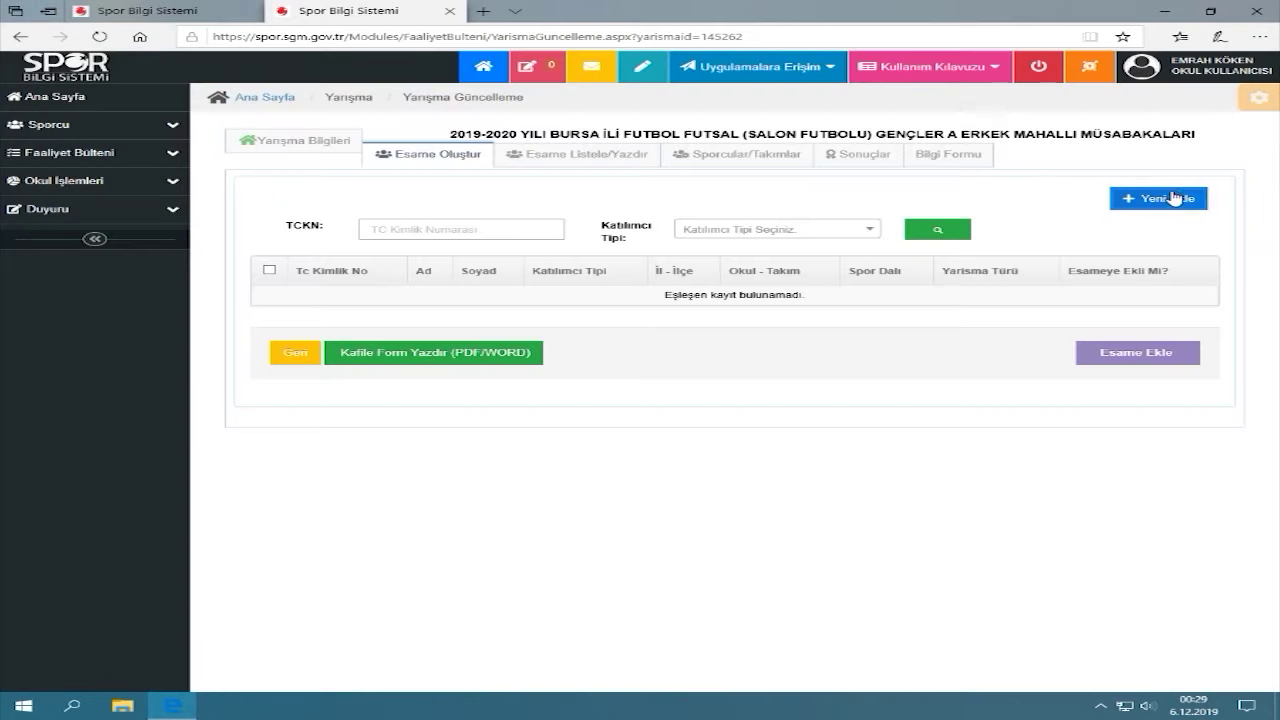
click(1175, 198)
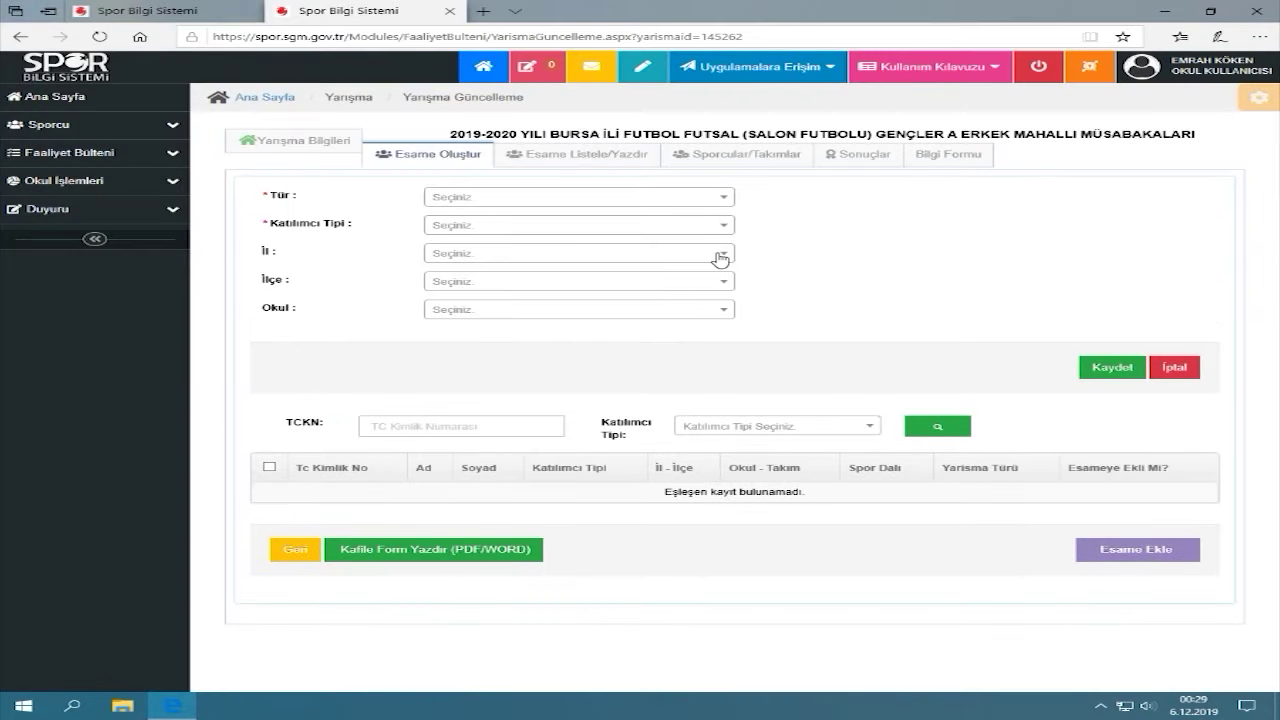
click(714, 201)
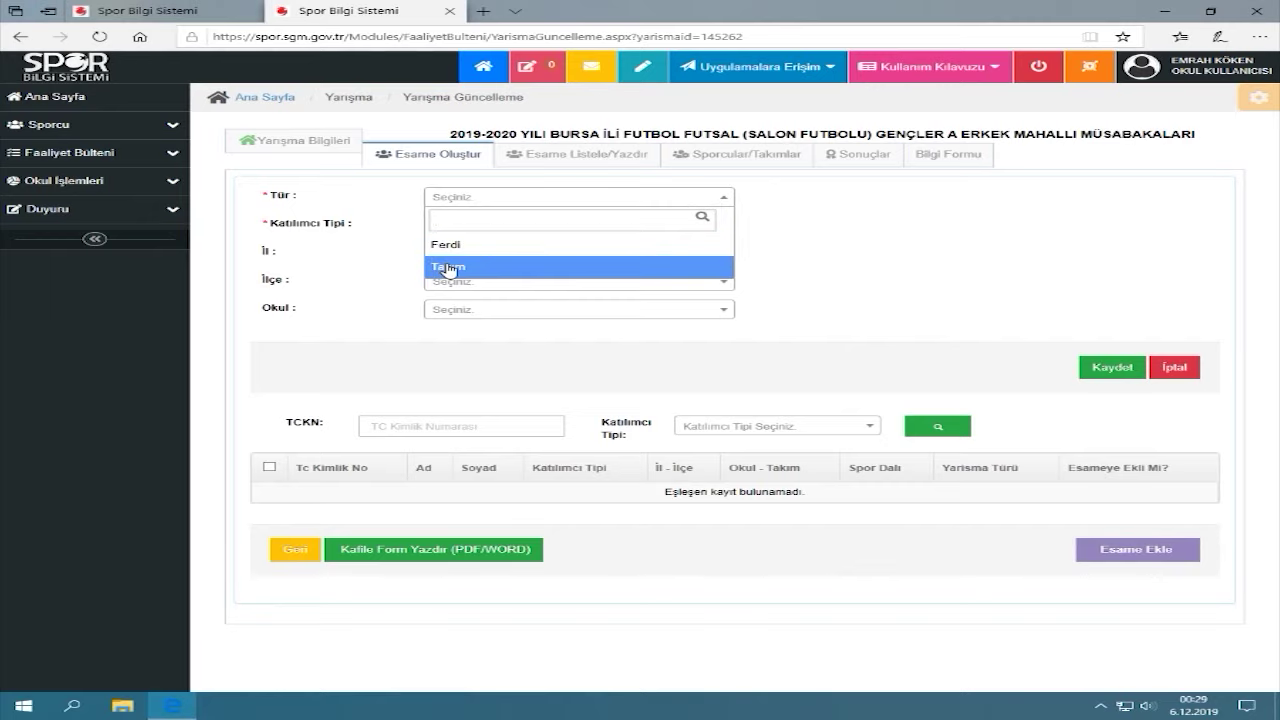
click(447, 268)
click(555, 224)
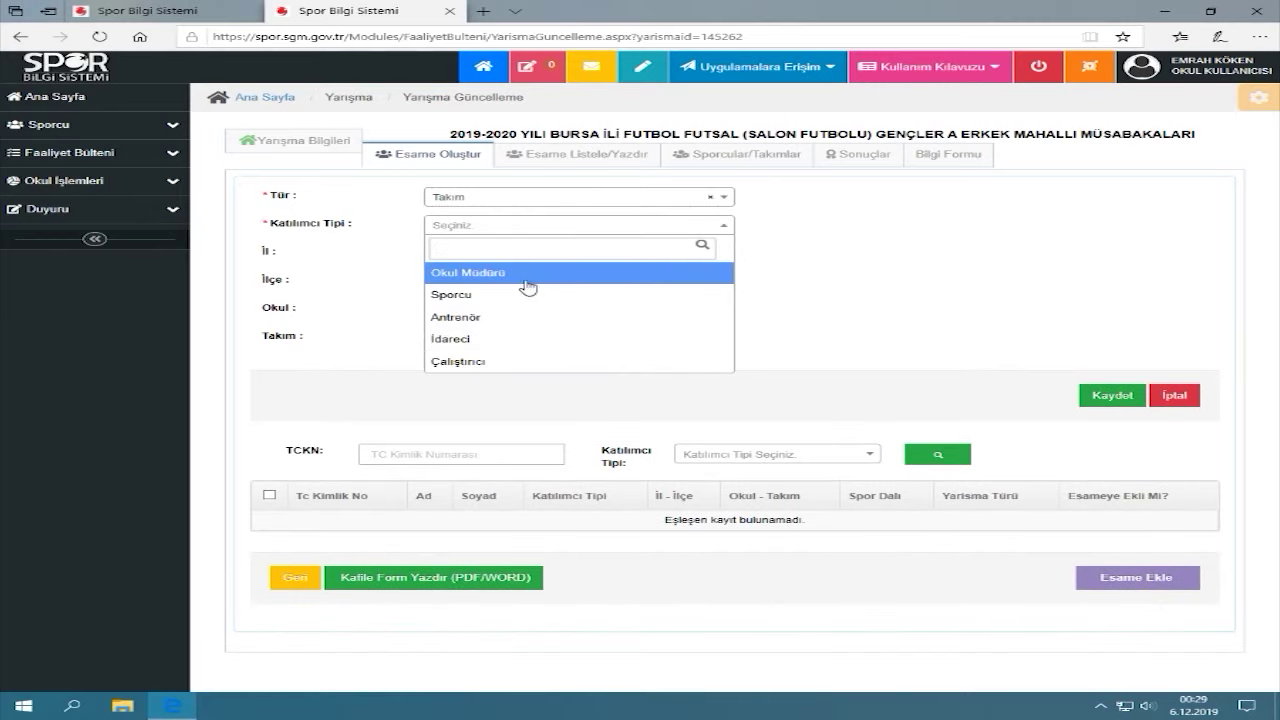
click(472, 302)
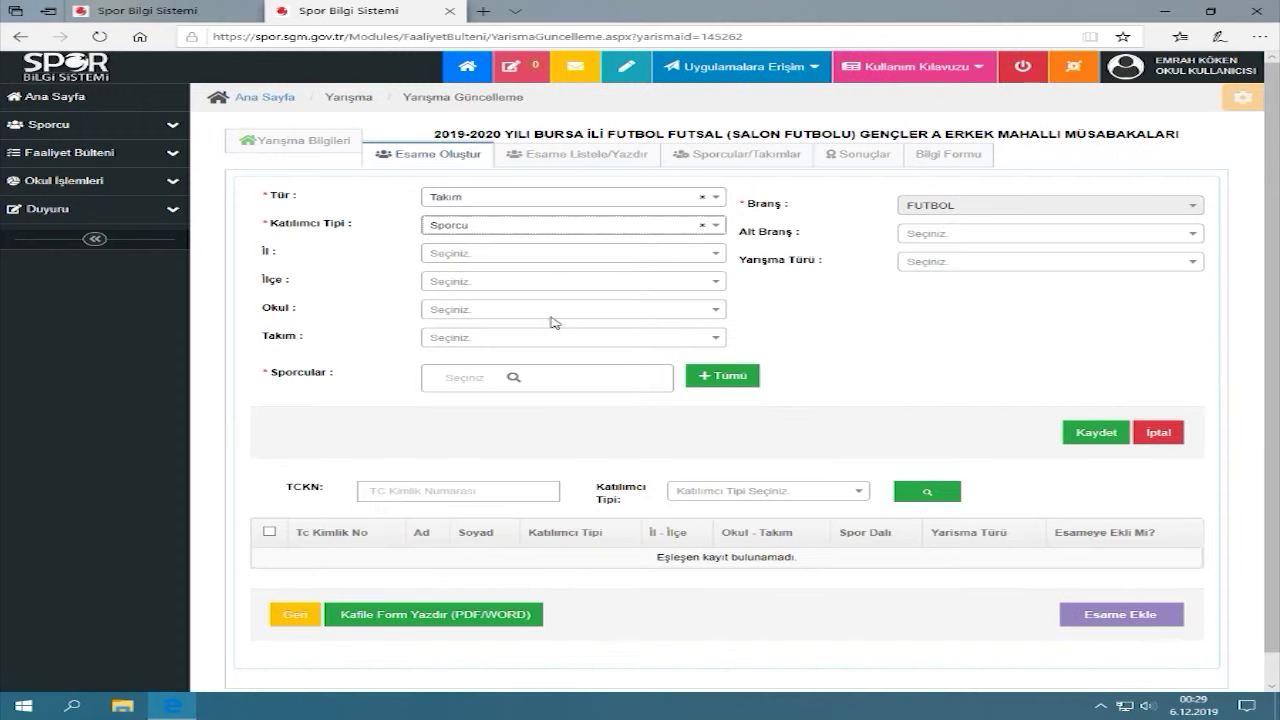
Set the entry's İl to BURSA, İlçe to Gemlik and Okul to 11 Eylül Ortaokulu(K).
click(497, 261)
click(478, 304)
click(506, 285)
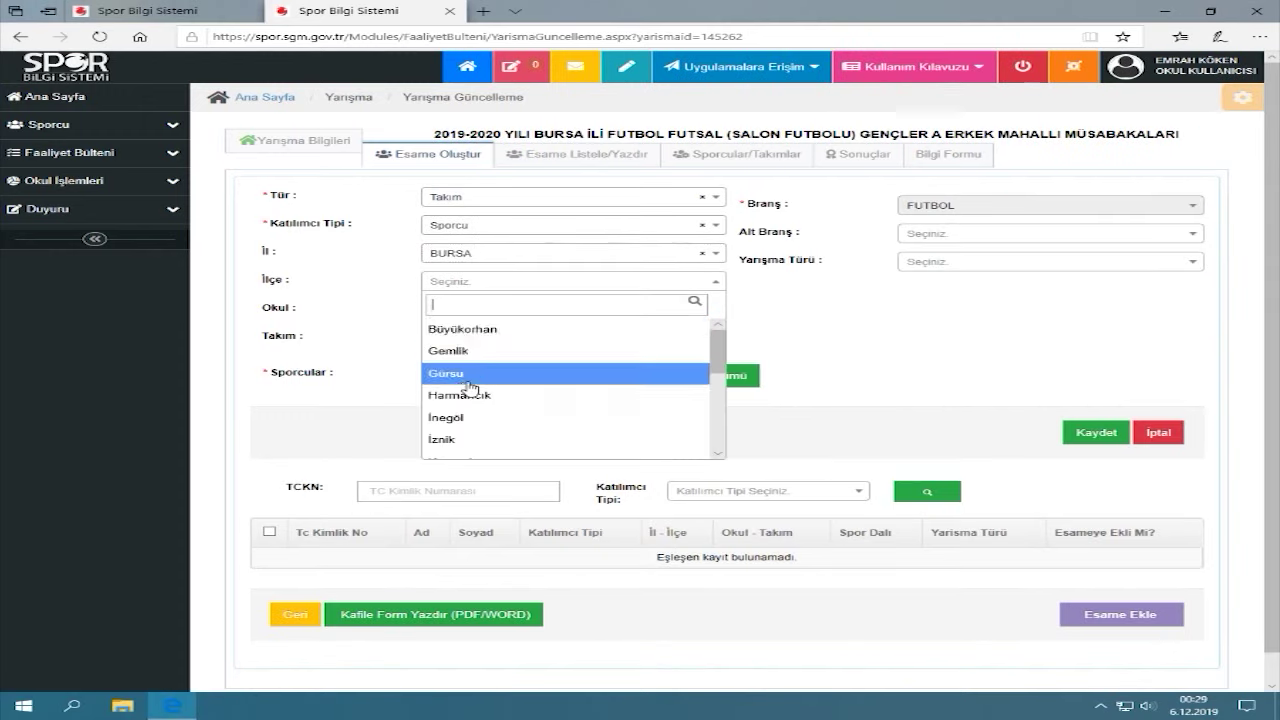
scroll(470, 388, down, 2)
scroll(480, 395, up, 2)
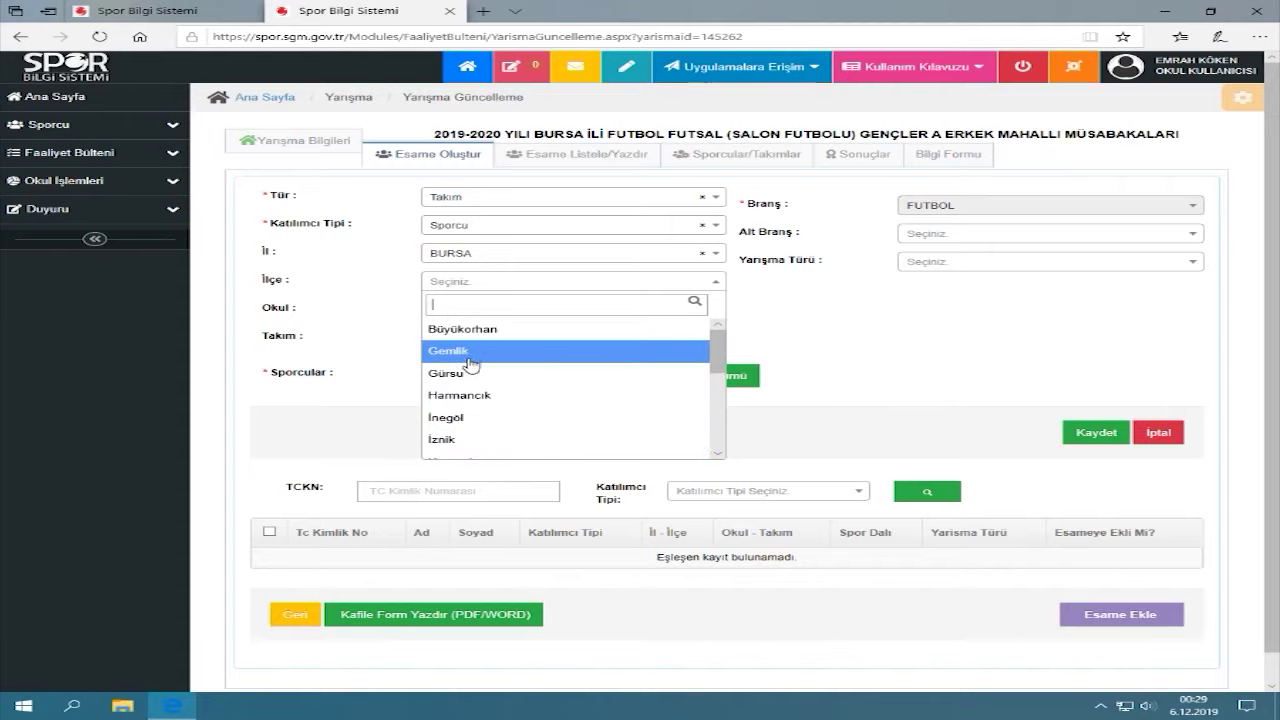
click(526, 358)
click(553, 316)
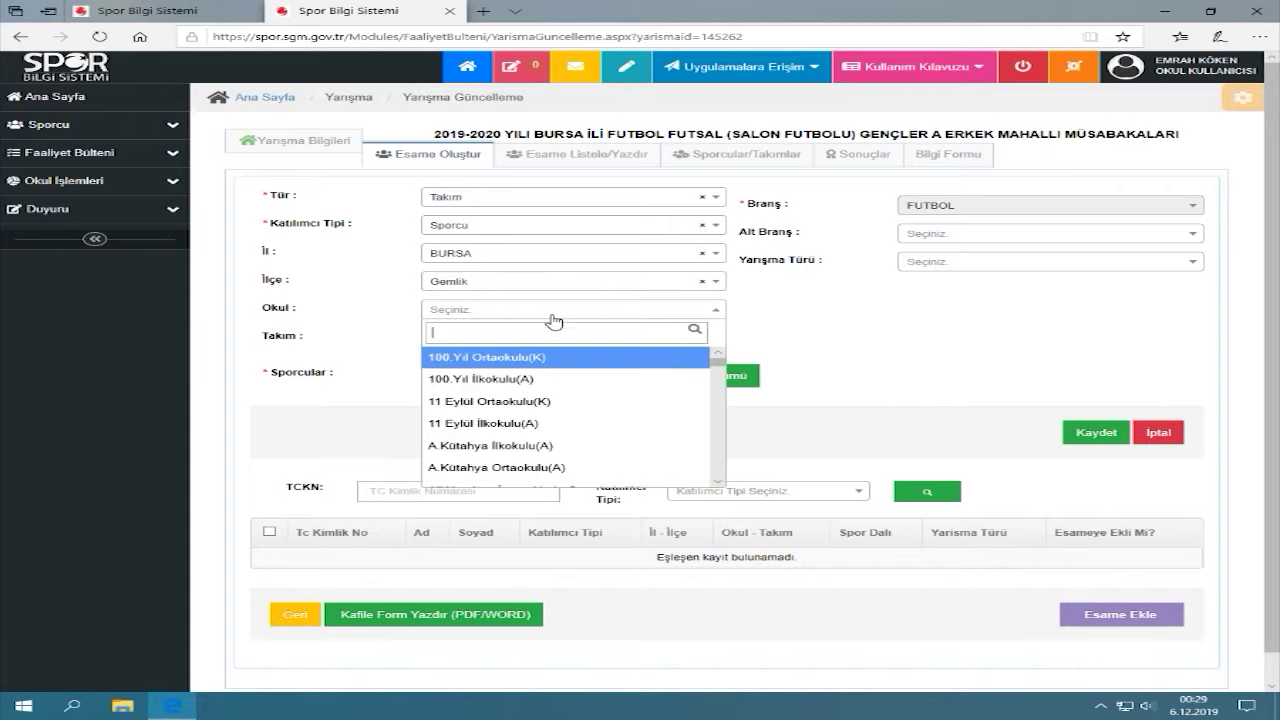
click(510, 402)
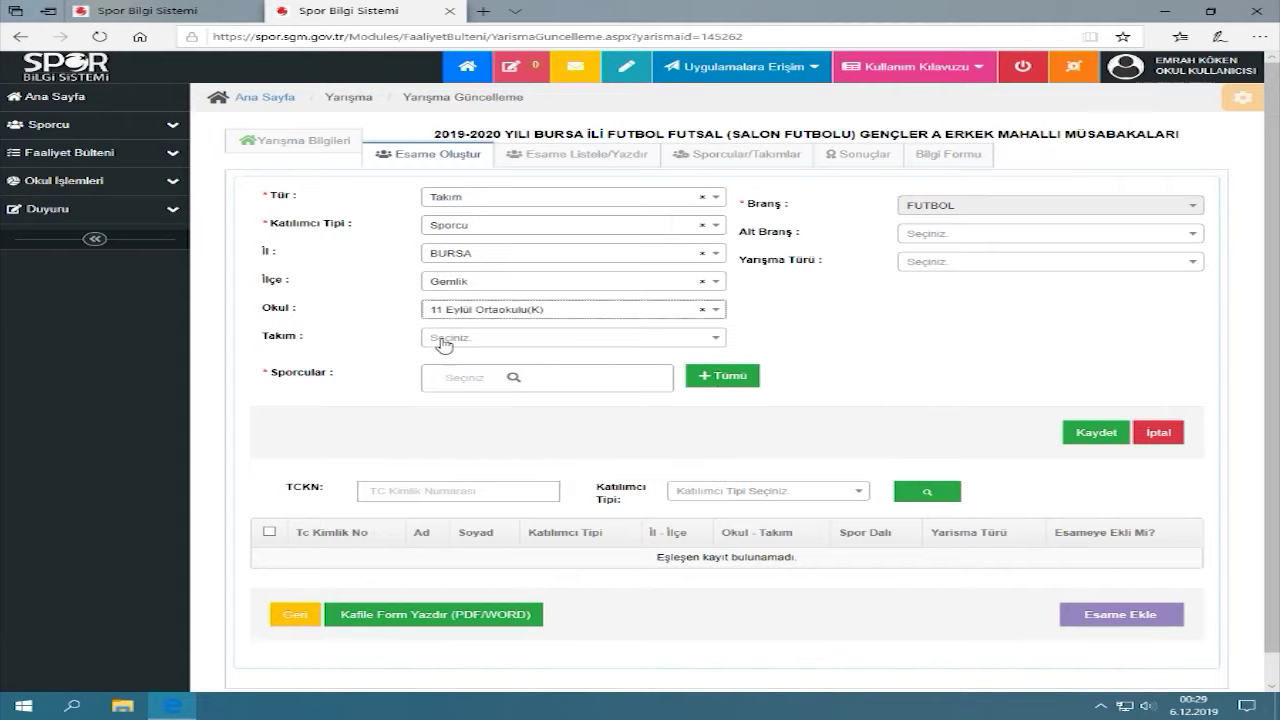
Check the Takım options offered for the chosen school without selecting one.
click(516, 340)
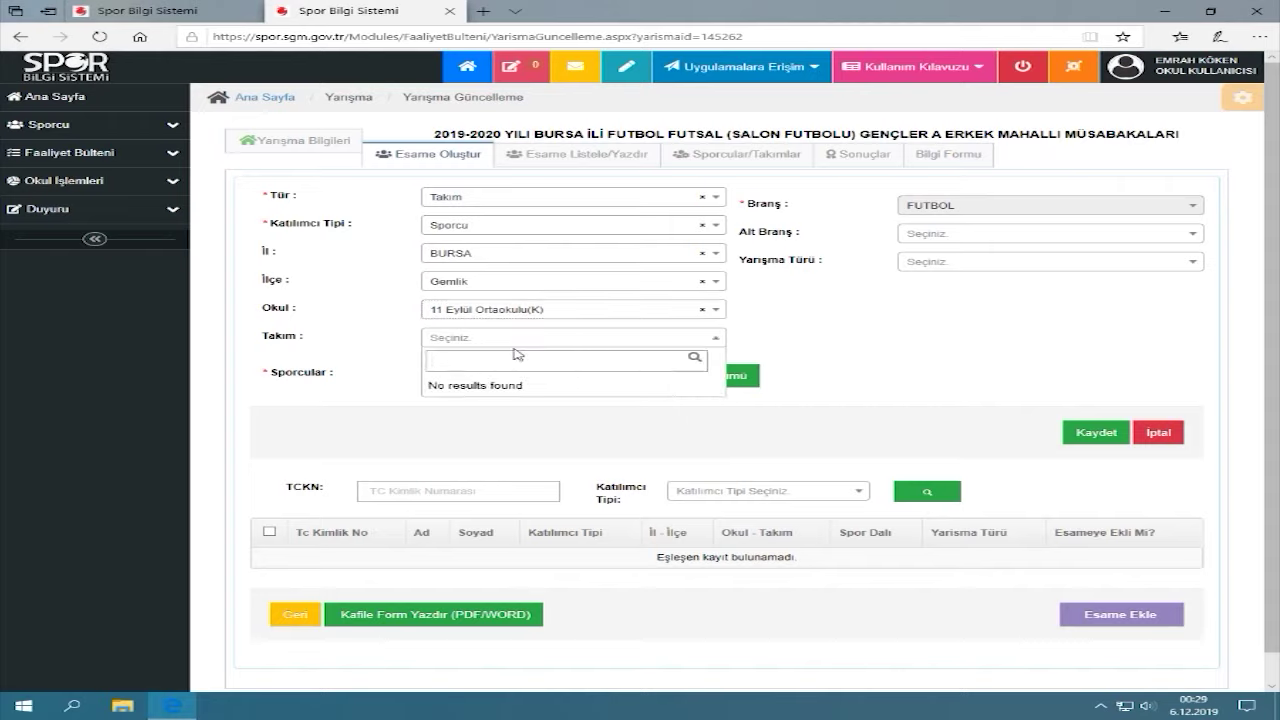
click(711, 341)
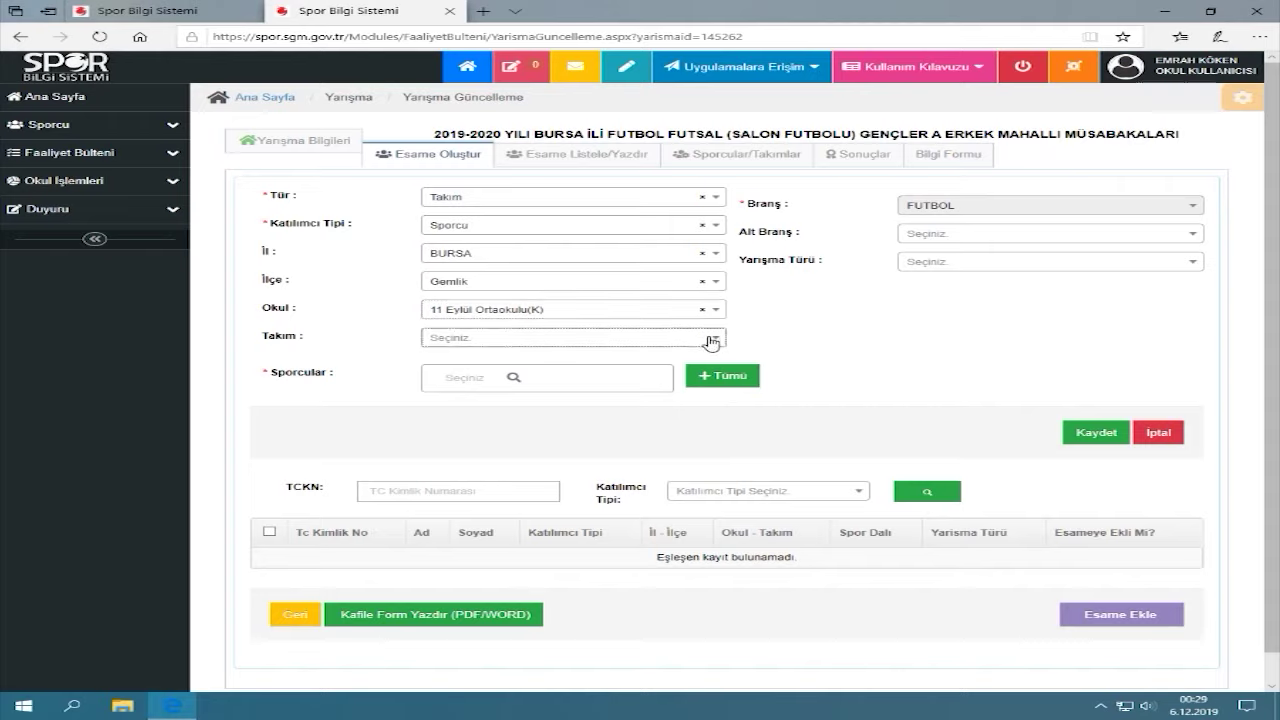
click(711, 341)
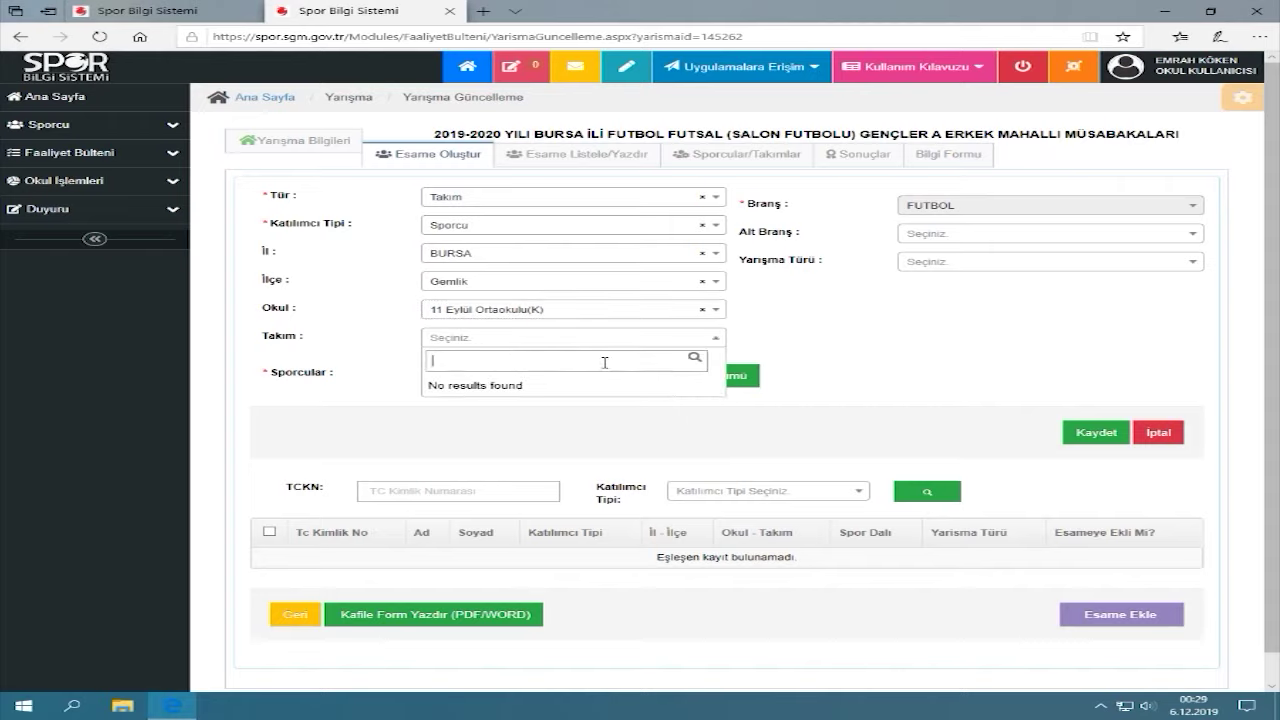
click(910, 354)
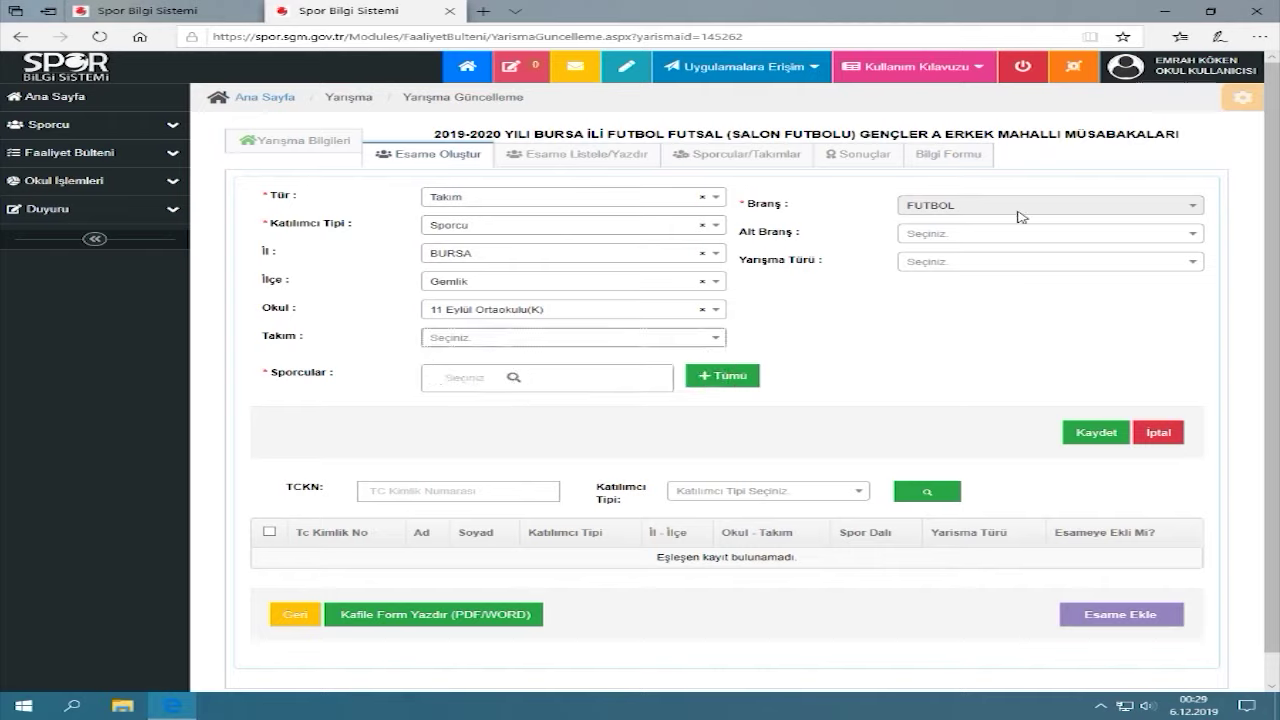
Set the Alt Branş to FUTSAL (Salon Futbolu) and try to add all athletes (Tümü) to the entry.
click(988, 235)
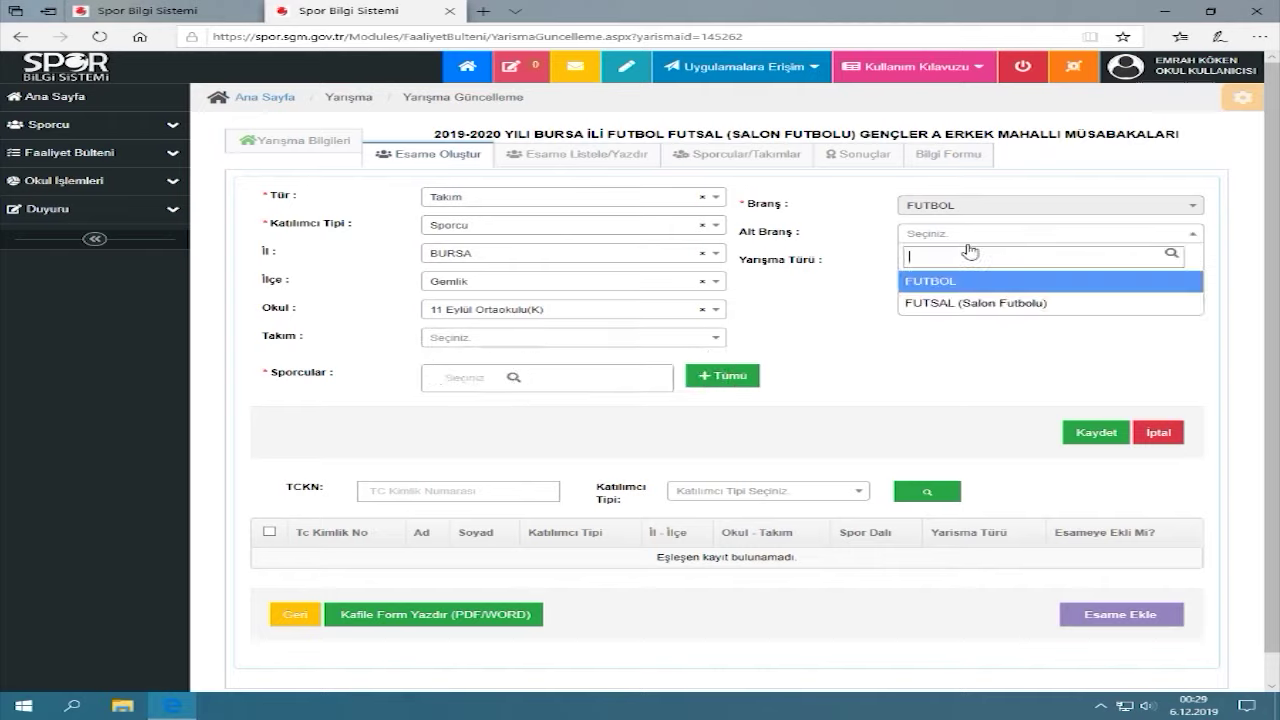
click(968, 306)
click(1115, 265)
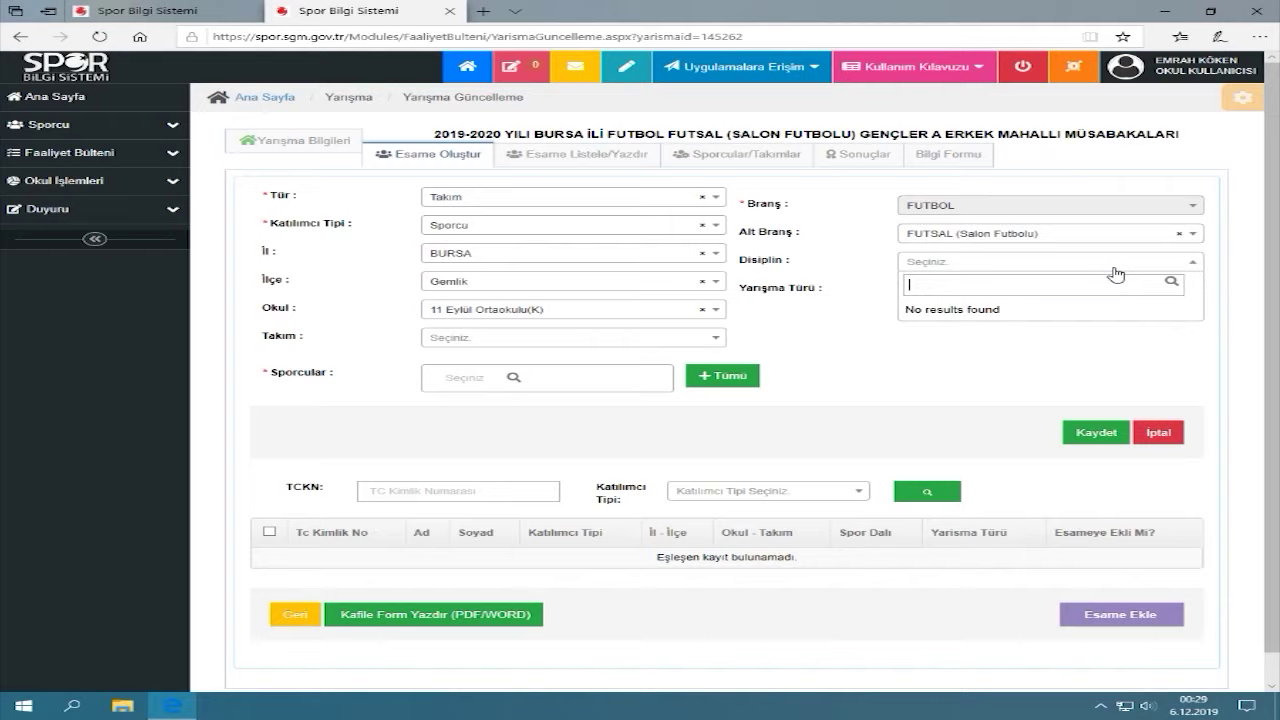
click(1005, 345)
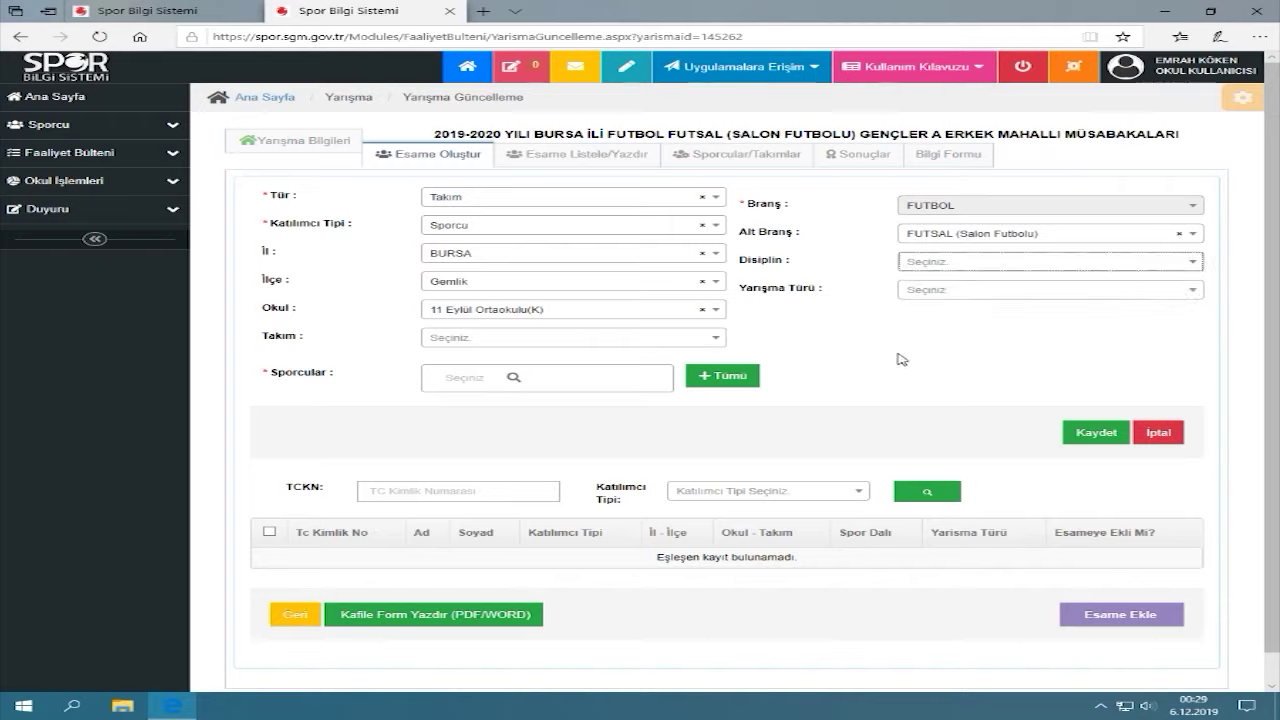
click(705, 381)
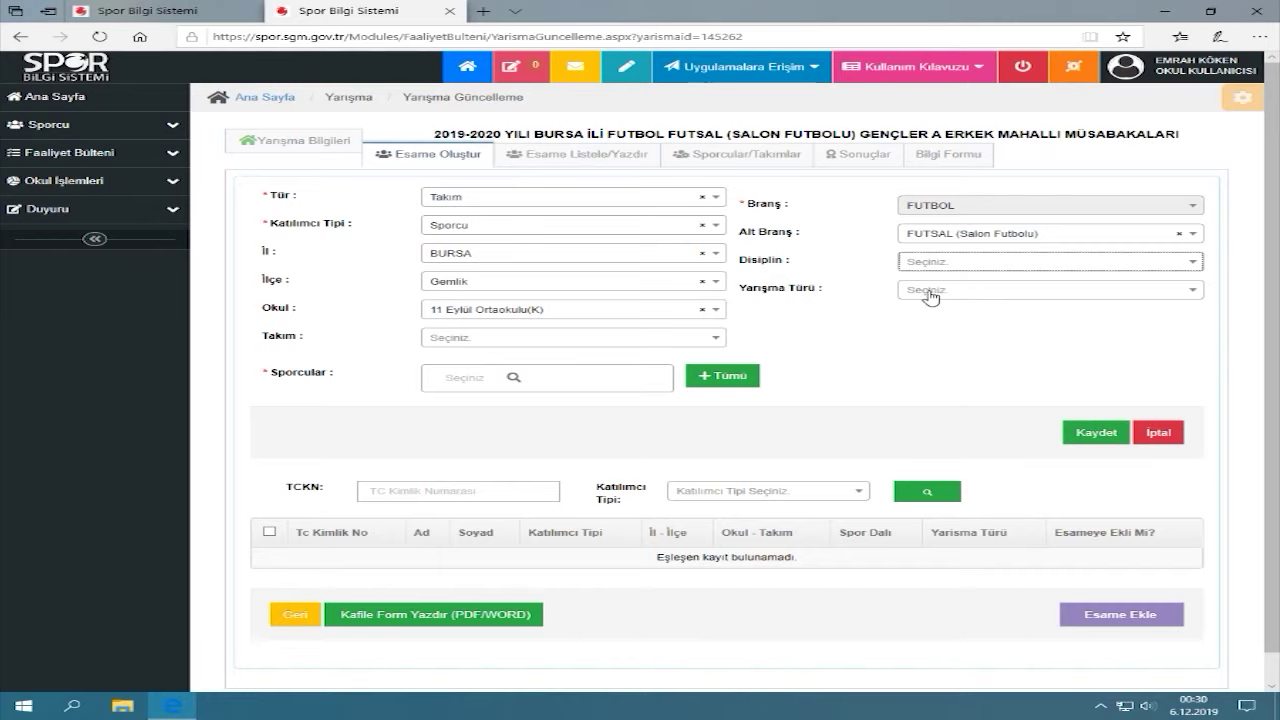
View the competition's roster list (Esame Listele/Yazdır) and dismiss the notice.
click(591, 160)
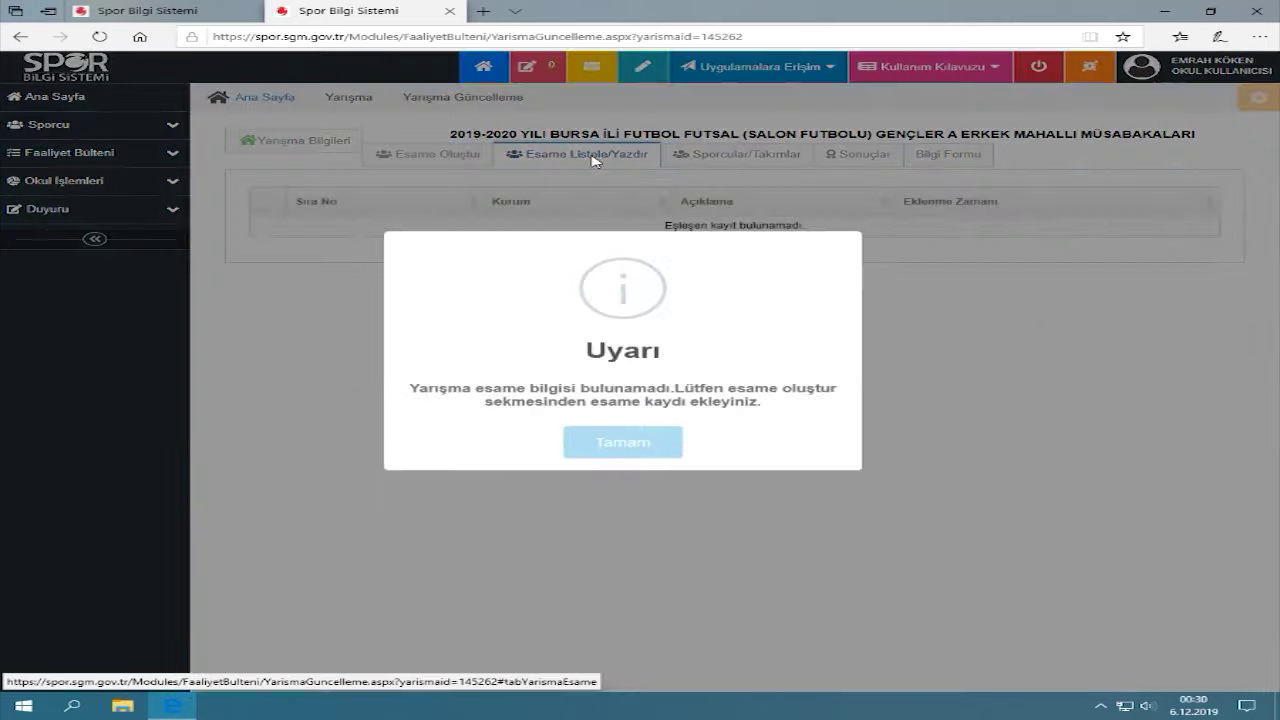
click(620, 443)
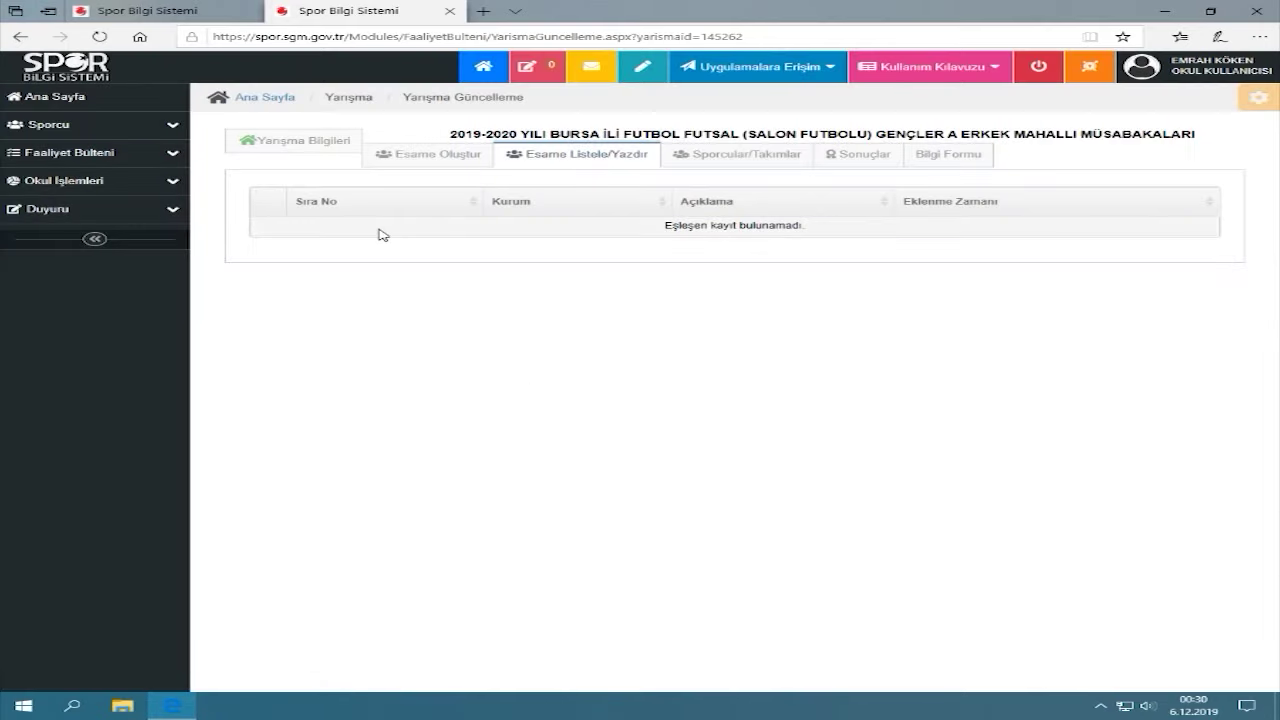